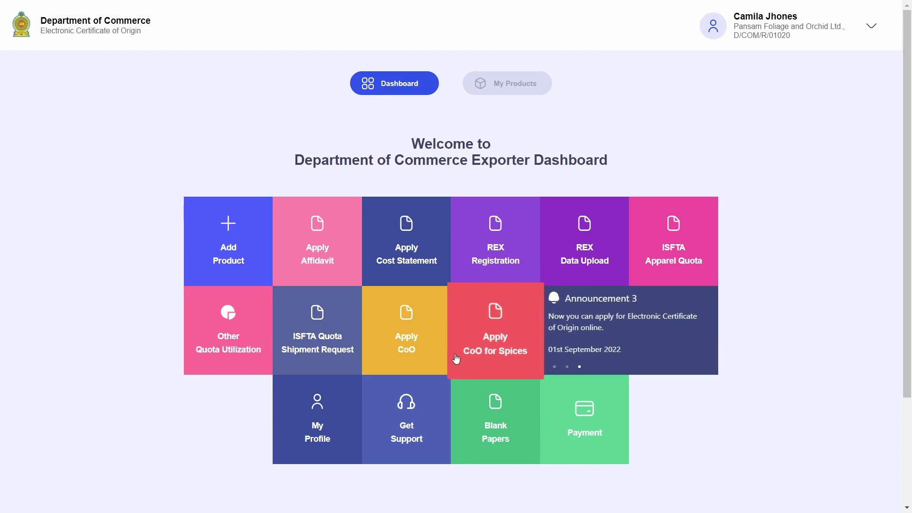
left_click(416, 326)
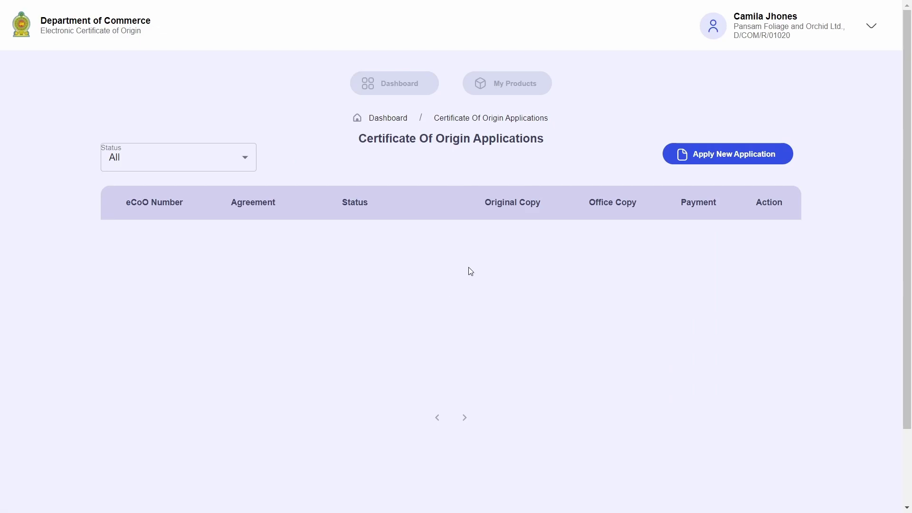
scroll(468, 270, "down", 2)
left_click_drag(156, 345, 332, 353)
left_click(333, 354)
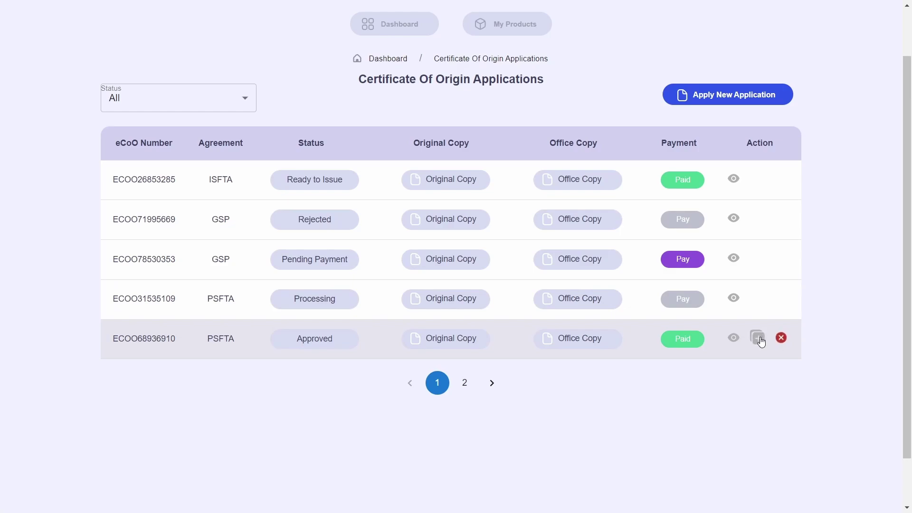
left_click(763, 337)
left_click(536, 167)
left_click(780, 338)
left_click(532, 165)
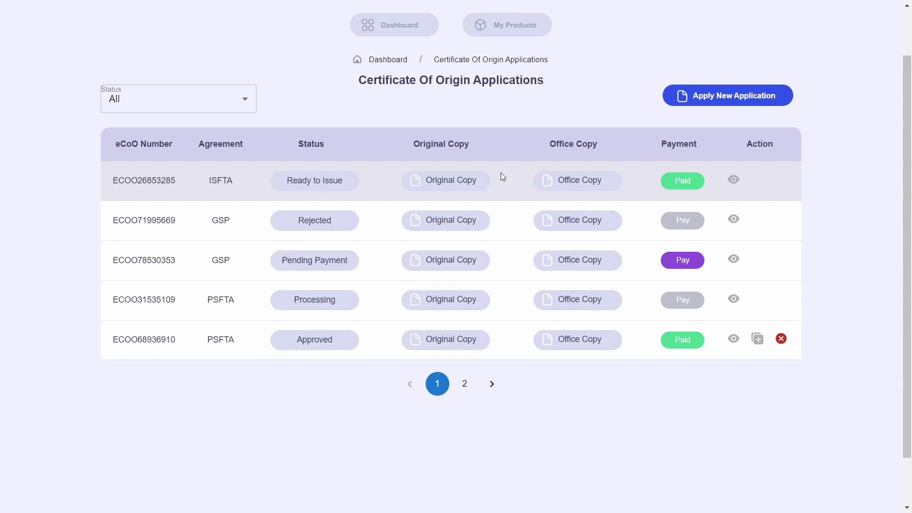
scroll(501, 173, "up", 2)
left_click(416, 95)
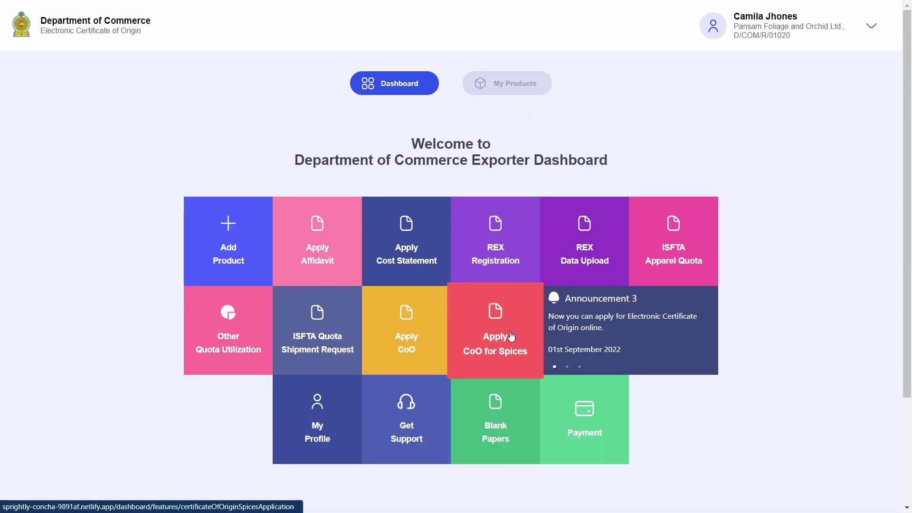
left_click(499, 349)
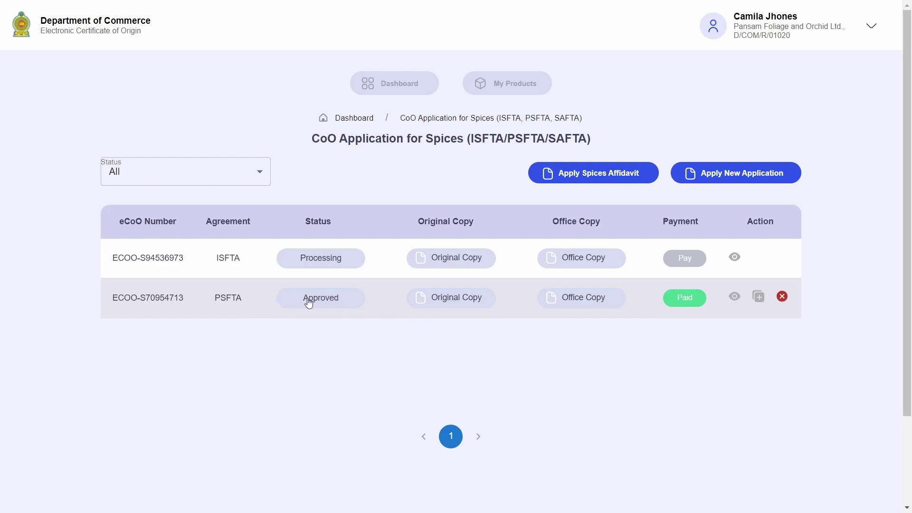
left_click(759, 297)
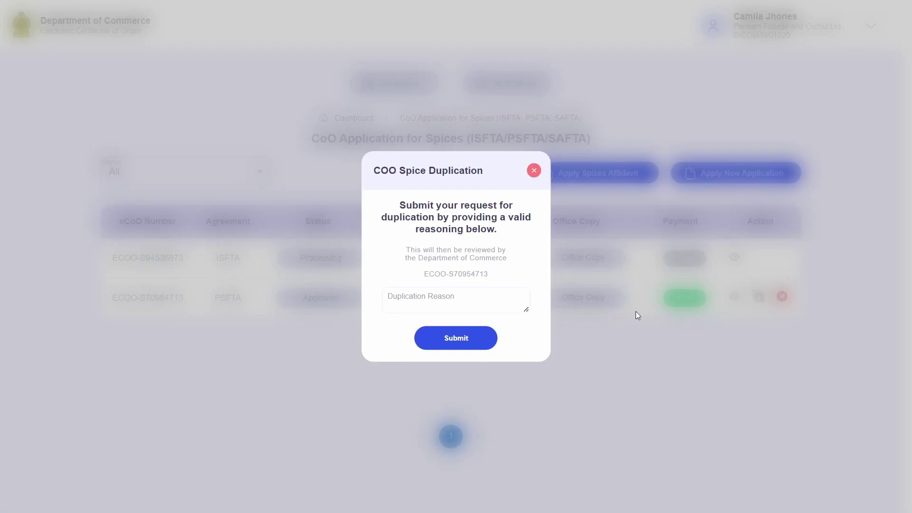
left_click(533, 170)
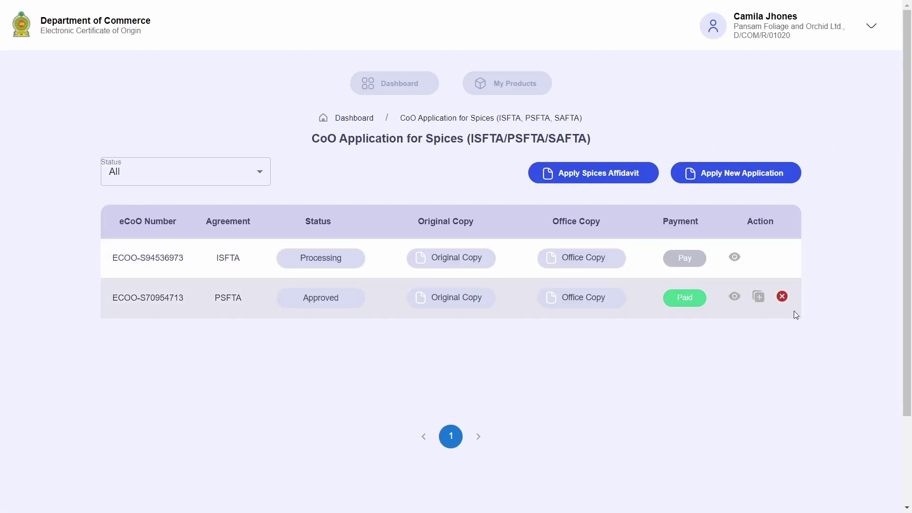
left_click(782, 296)
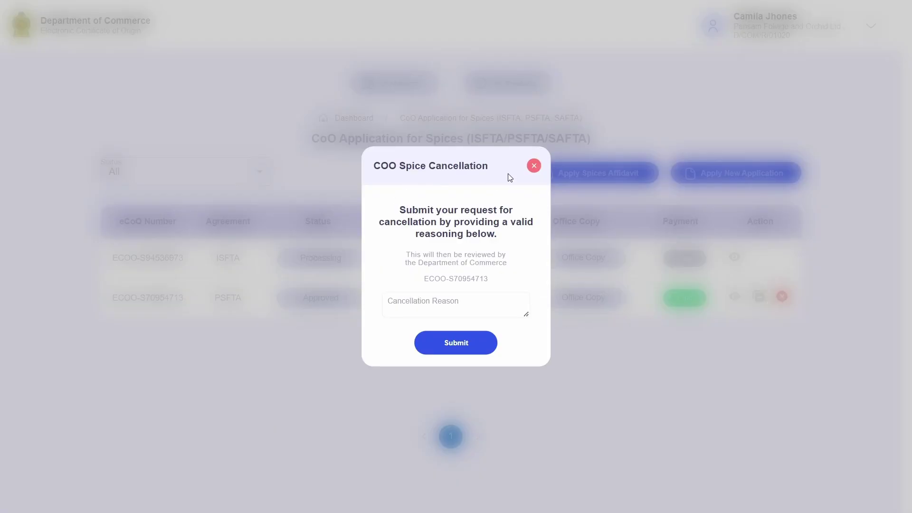
left_click(530, 169)
left_click_drag(313, 137, 534, 138)
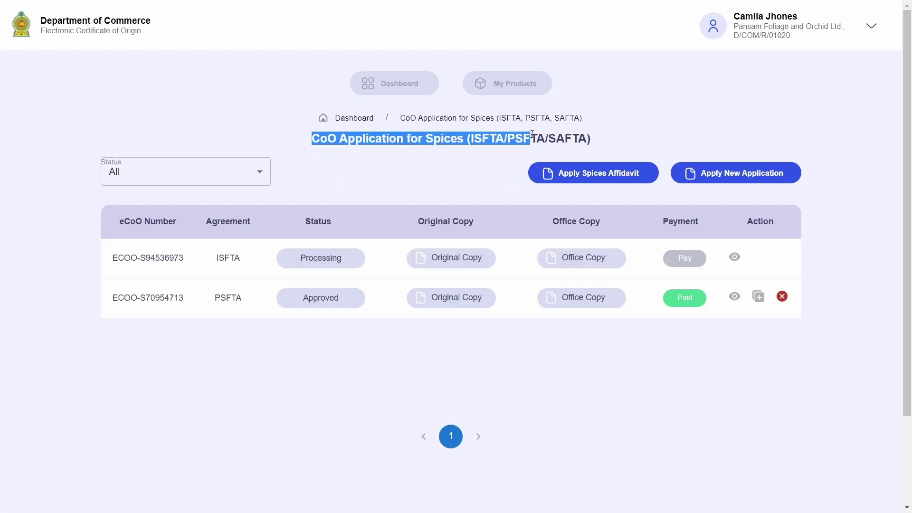
left_click(314, 314)
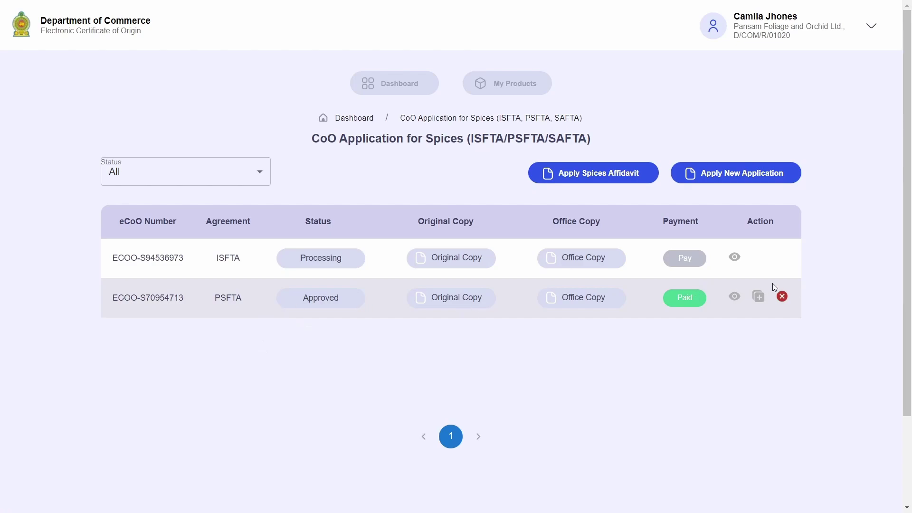
left_click(413, 83)
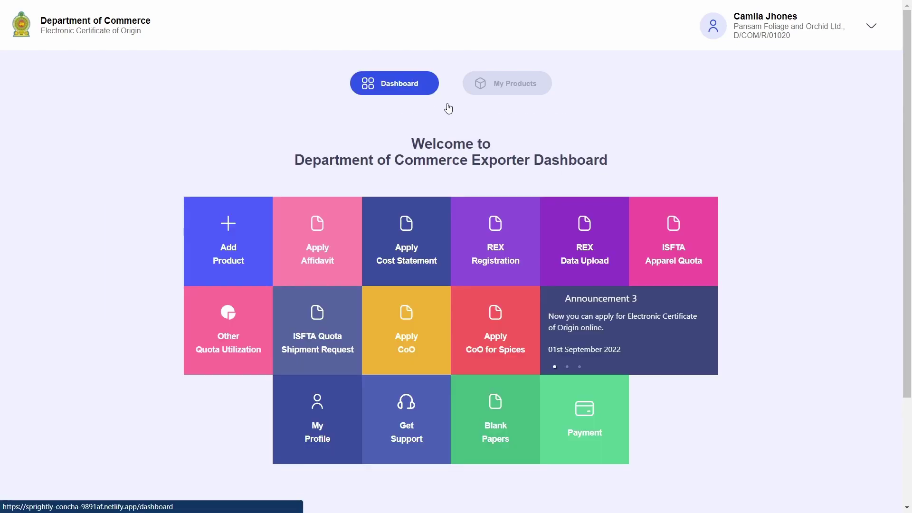
left_click(430, 337)
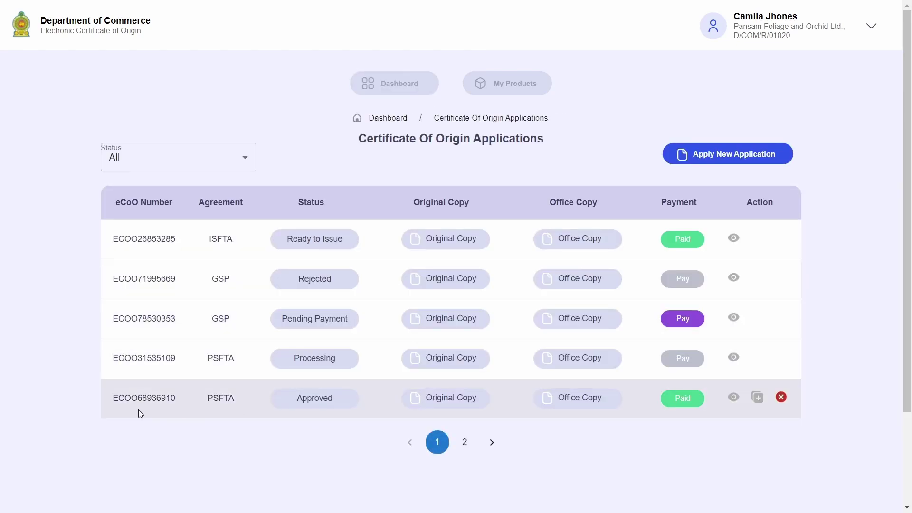
left_click_drag(357, 141, 533, 138)
left_click(532, 136)
scroll(688, 402, "down", 2)
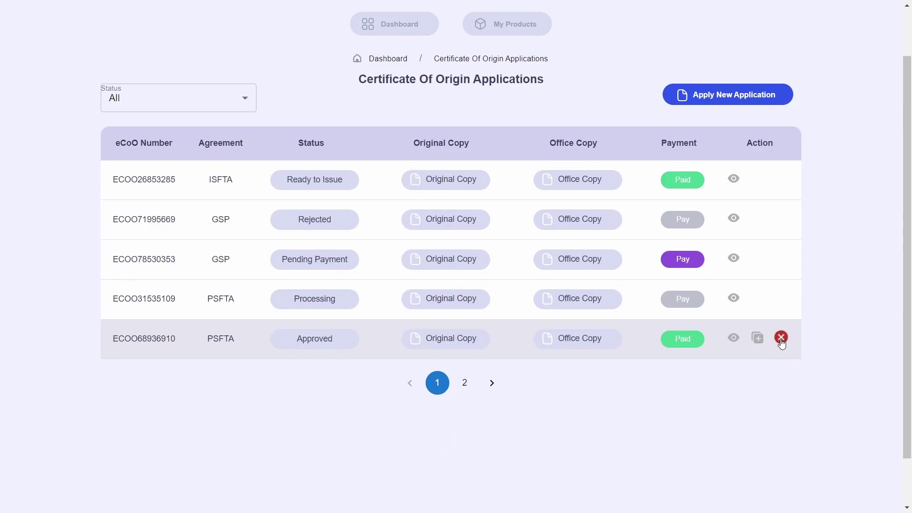
left_click(781, 337)
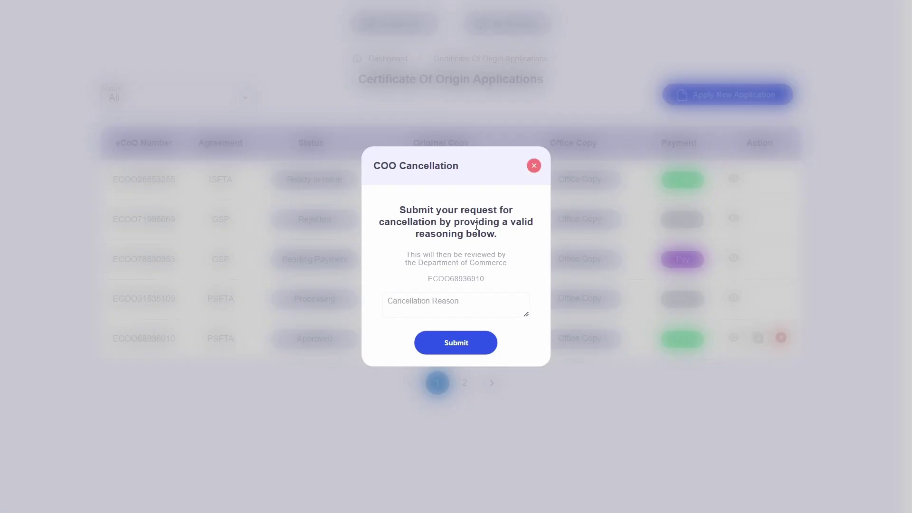
left_click(482, 304)
type("Consignee name got change")
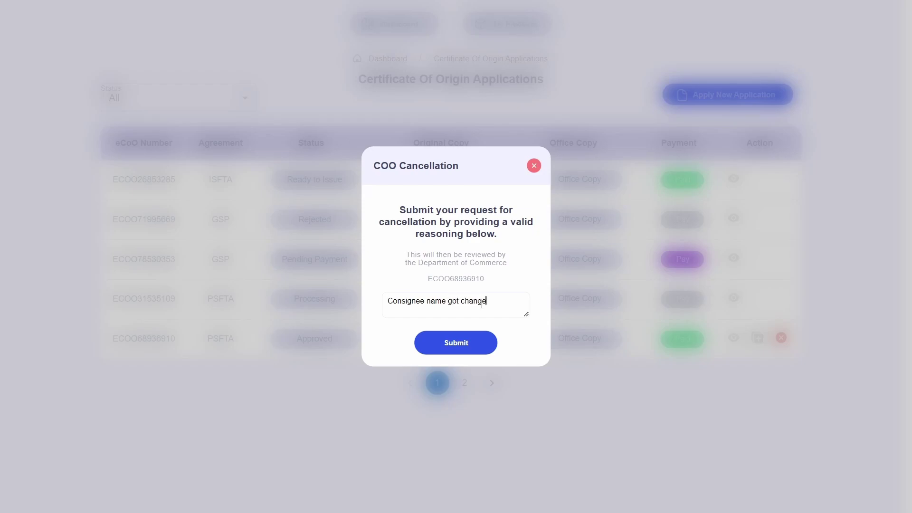
type("d")
left_click(491, 341)
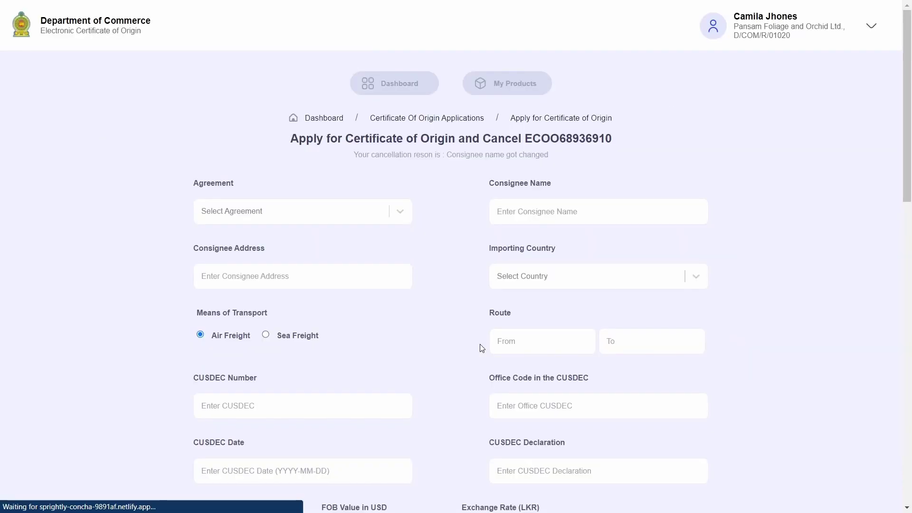
Step: Choose PSFTA as the trade agreement for the replacement application
left_click_drag(295, 136, 602, 138)
left_click(473, 135)
left_click(407, 171)
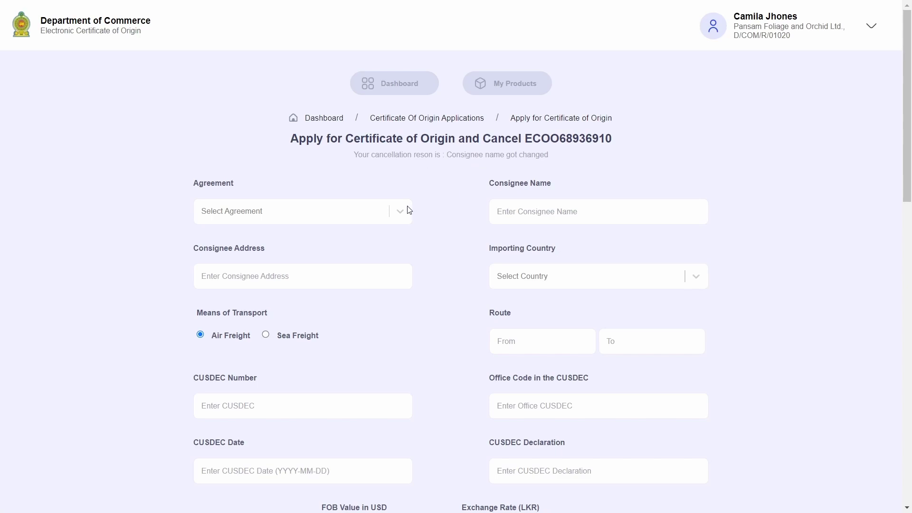
left_click(345, 219)
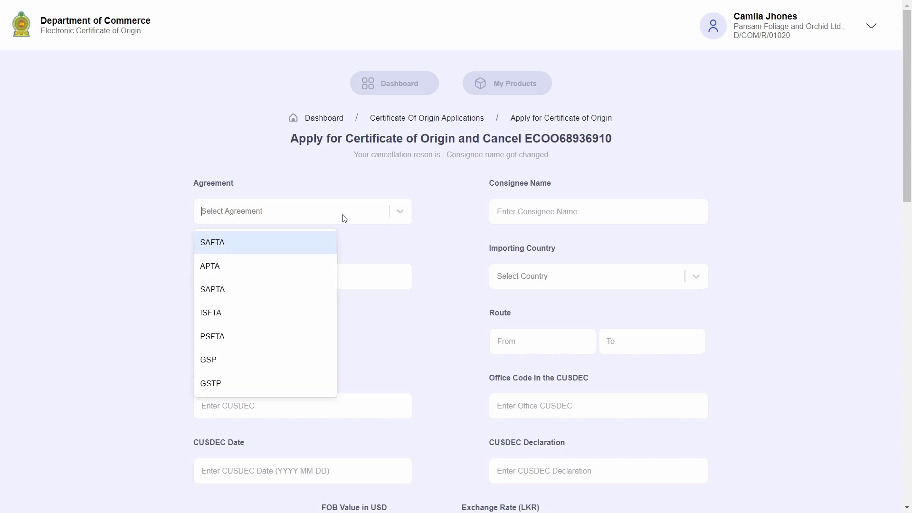
left_click(309, 345)
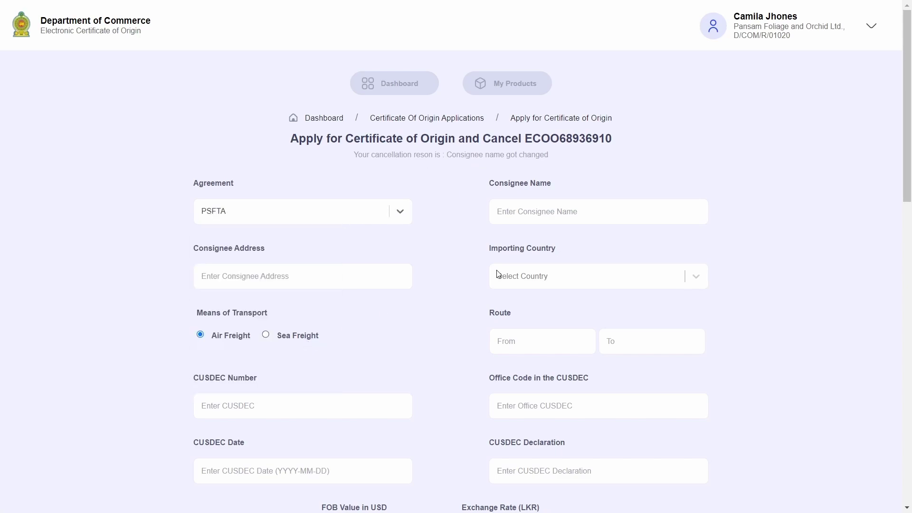
Step: Enter the consignee name and a Karachi, Pakistan address, with Pakistan as importing country
left_click(570, 217)
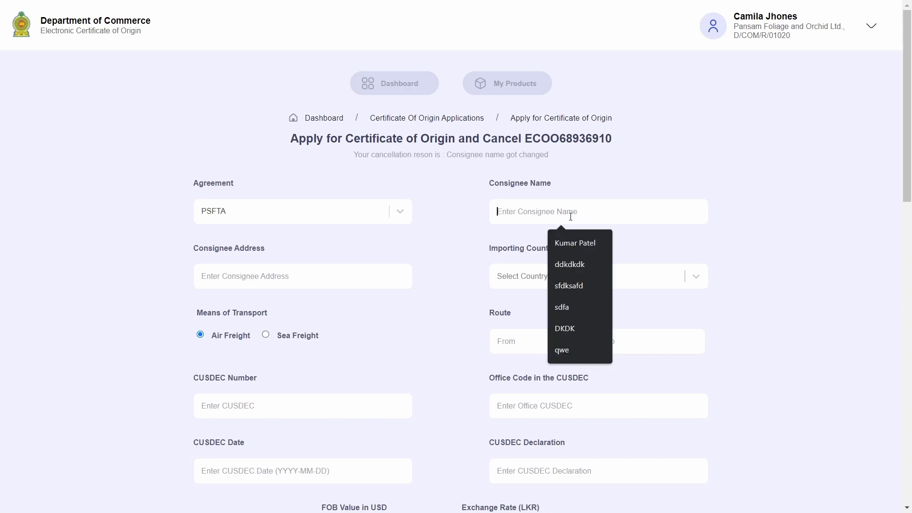
type("Patel")
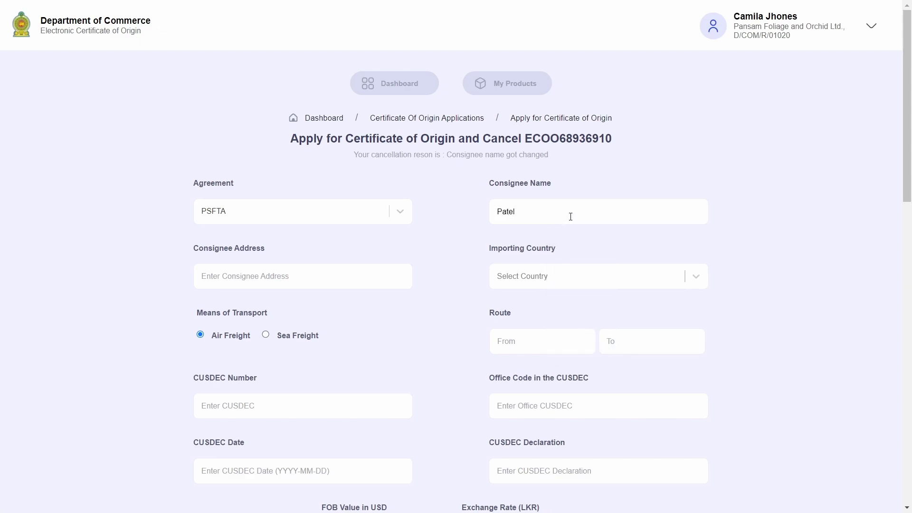
left_click(321, 284)
type("Karachi")
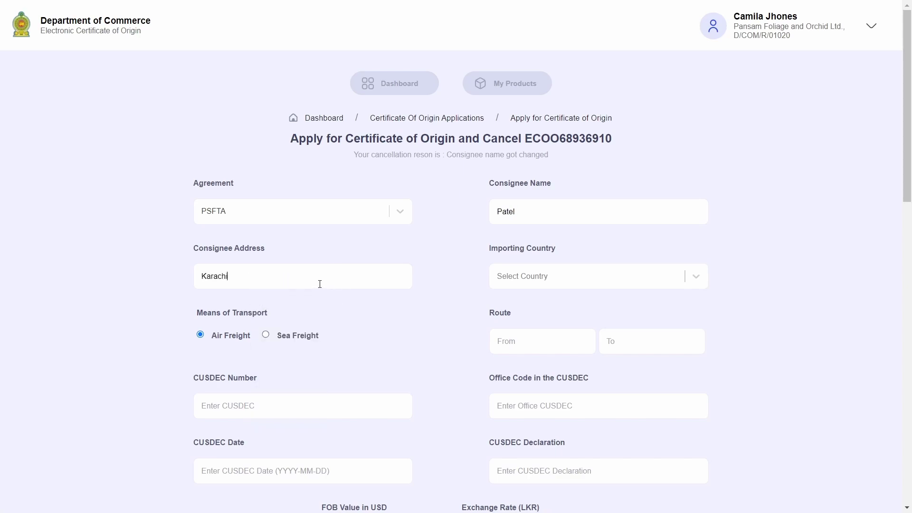
type(", Pakistan")
left_click(492, 277)
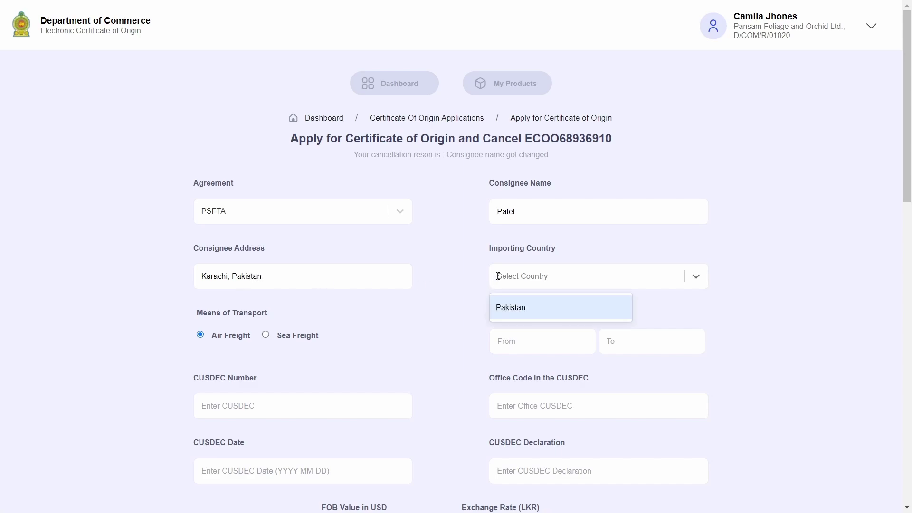
left_click(505, 306)
Step: Set the route from Colombo to Pakistan
left_click(512, 342)
type("Colombo")
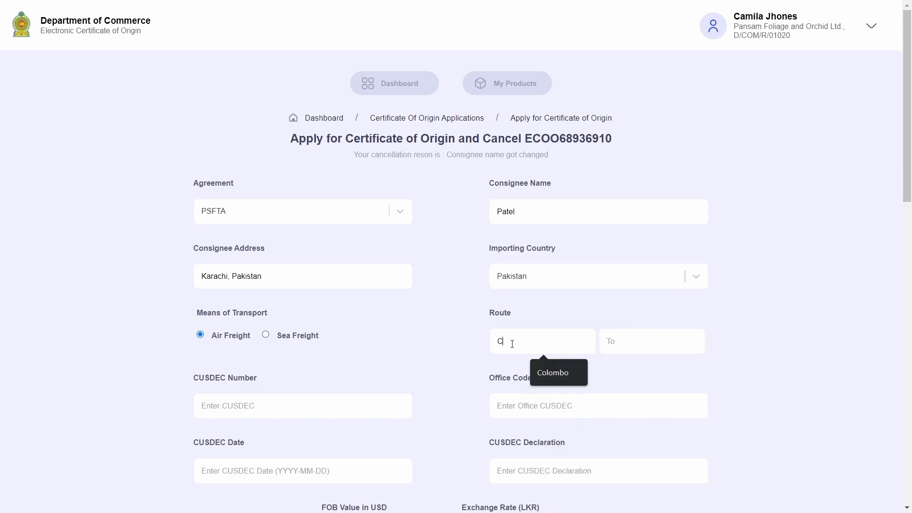
key("Tab")
type("Pakistan")
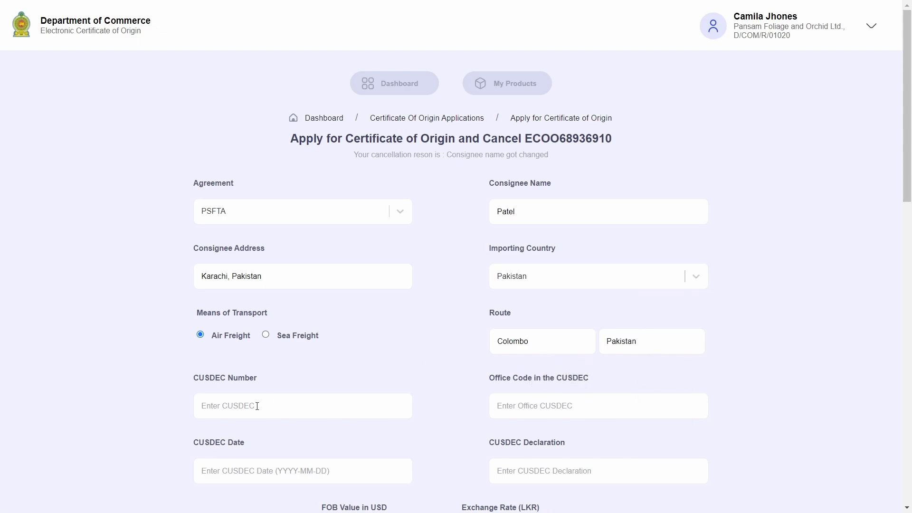
Step: Fill CUSDEC number E123456, office code 123 and date 2022-12-14
left_click(257, 406)
type("E")
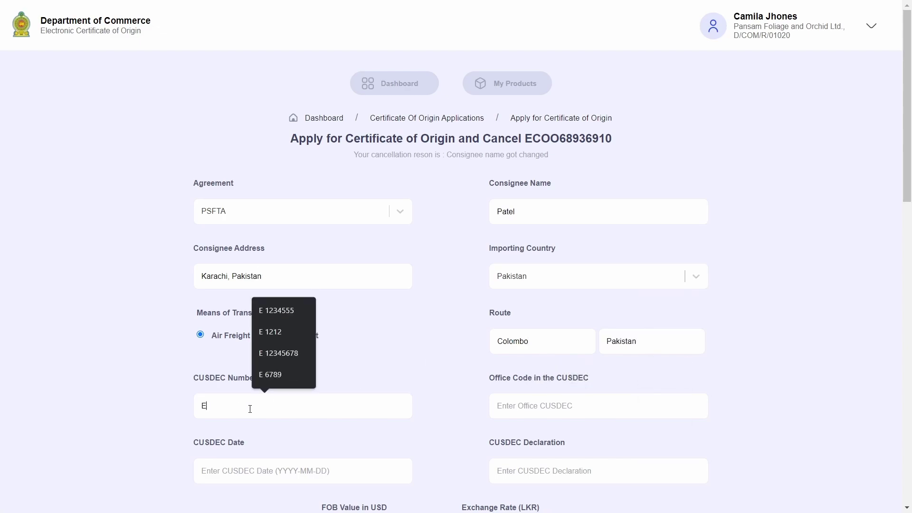
type("123456")
left_click(520, 405)
type("123")
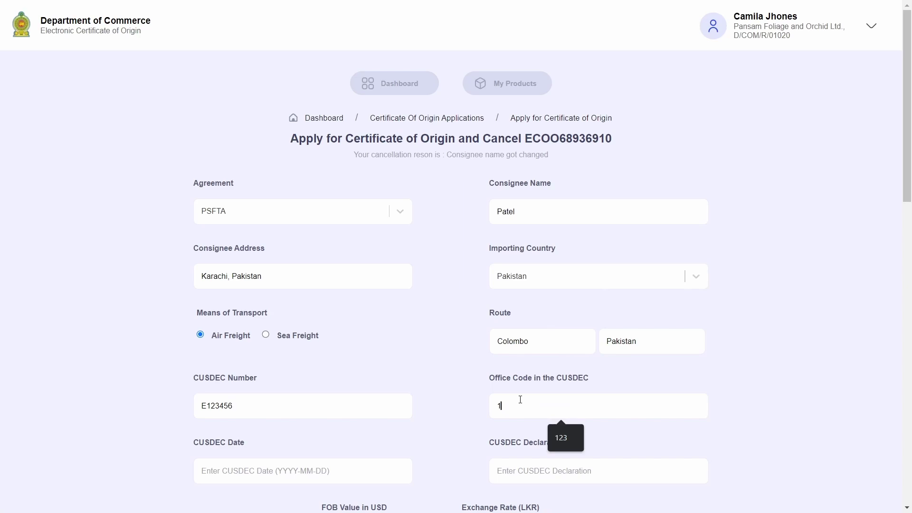
left_click(291, 473)
type("2022-12-14")
scroll(538, 468, "down", 1)
left_click(537, 469)
Step: Enter declaration 'Abc', FOB value 123 USD and exchange rate 3421 LKR
type("Abc")
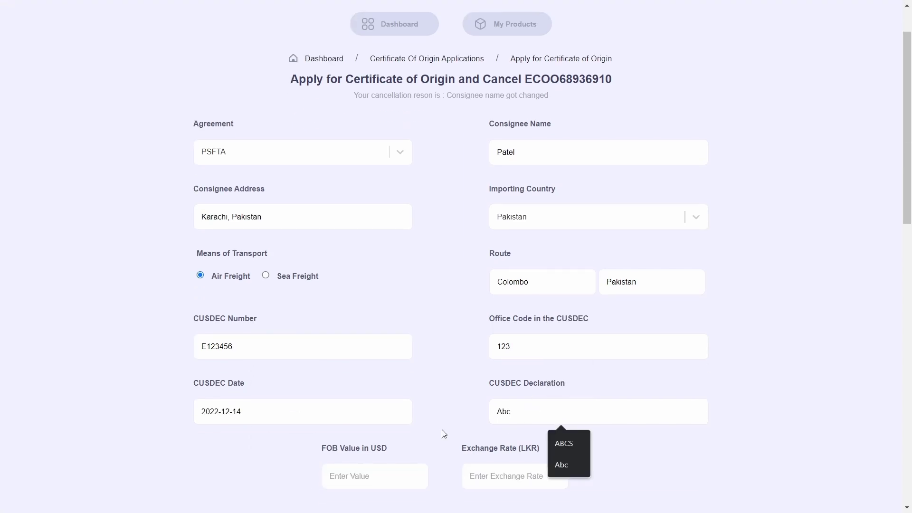
scroll(538, 404, "down", 2)
left_click(361, 357)
type("123")
left_click(532, 365)
type("3421")
Step: Add product 0900.00.02 with 14 Containers, 'Organic Coconut Flakes' and origin criterion B
scroll(475, 356, "down", 2)
left_click(251, 334)
left_click(259, 368)
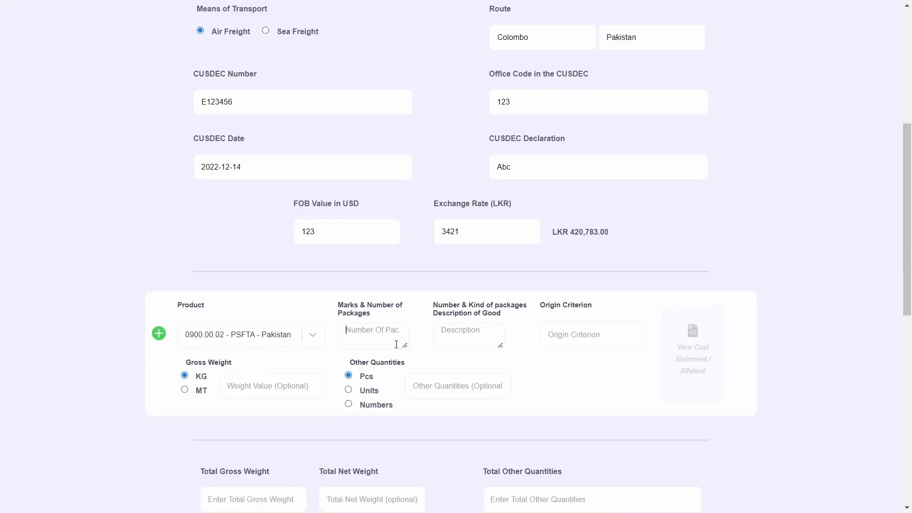
left_click(399, 338)
type("14 Containers")
left_click(482, 336)
type("Organic Coconut Flakes")
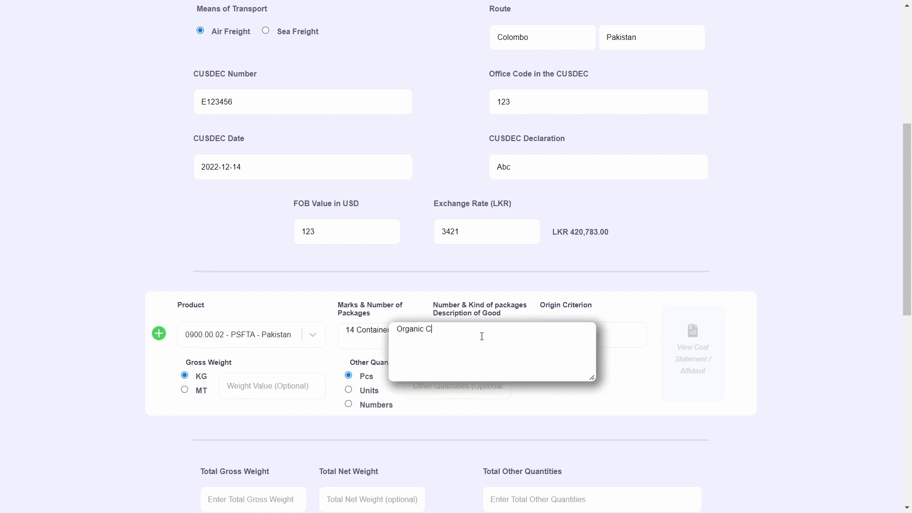
key("Tab")
type("B")
Step: Set gross weight 23, total gross weight 43, and the invoice number dated 2022-12-13
left_click(318, 380)
type("23")
scroll(285, 418, "down", 2)
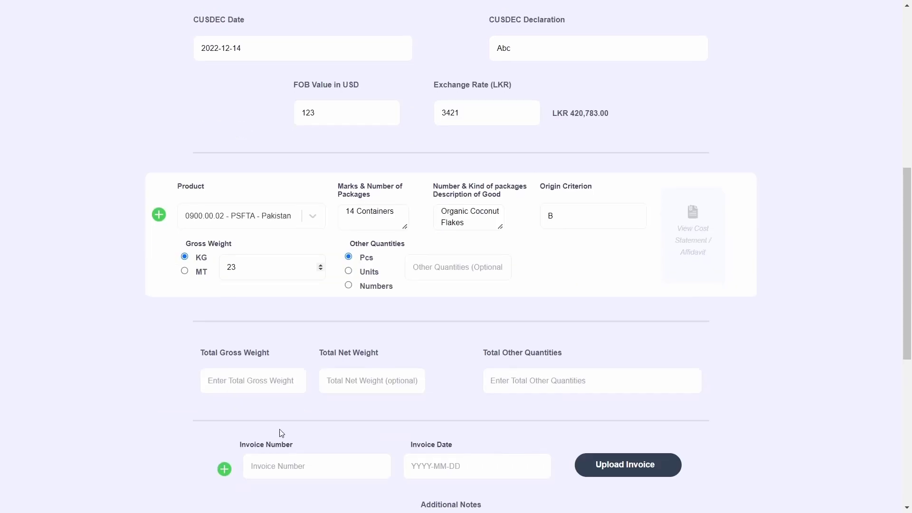
left_click(252, 378)
type("43")
scroll(285, 404, "down", 1)
left_click(309, 406)
type("GHG1234313")
left_click(406, 406)
type("2022-12-13")
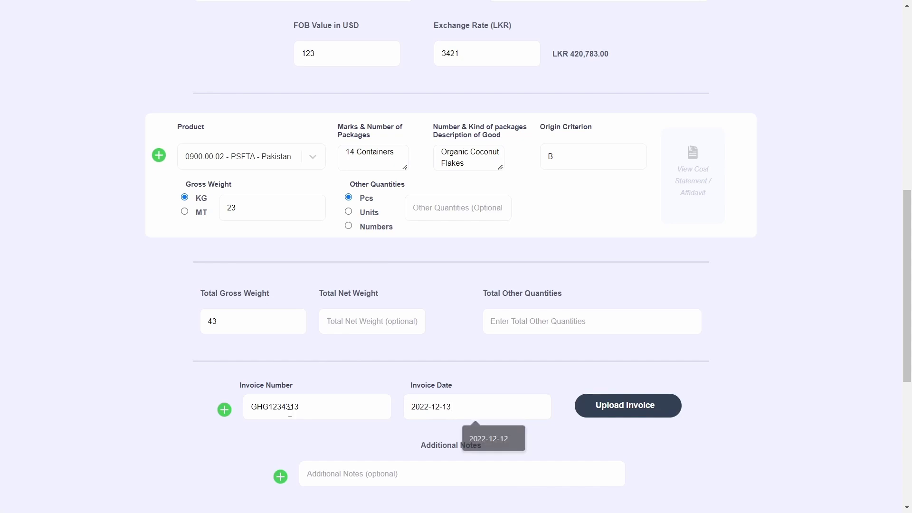
Step: Upload the invoice and Bill of Lading files
left_click(624, 405)
left_click(471, 311)
left_click(356, 266)
scroll(431, 315, "down", 5)
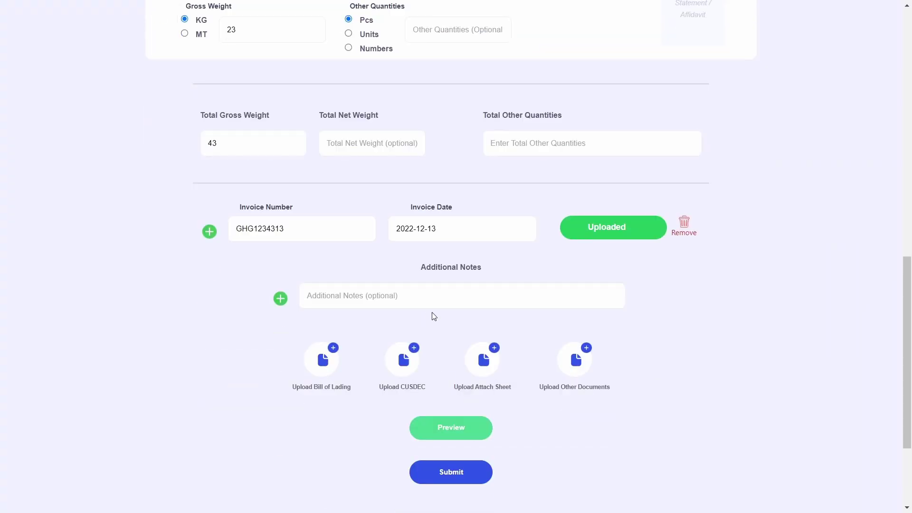
left_click(323, 300)
left_click(456, 316)
left_click(143, 172)
left_click(356, 265)
Step: Upload CUSDEC.pdf and Attach Sheet.pdf, then submit the replacement application
left_click(391, 300)
left_click(459, 317)
double_click(142, 193)
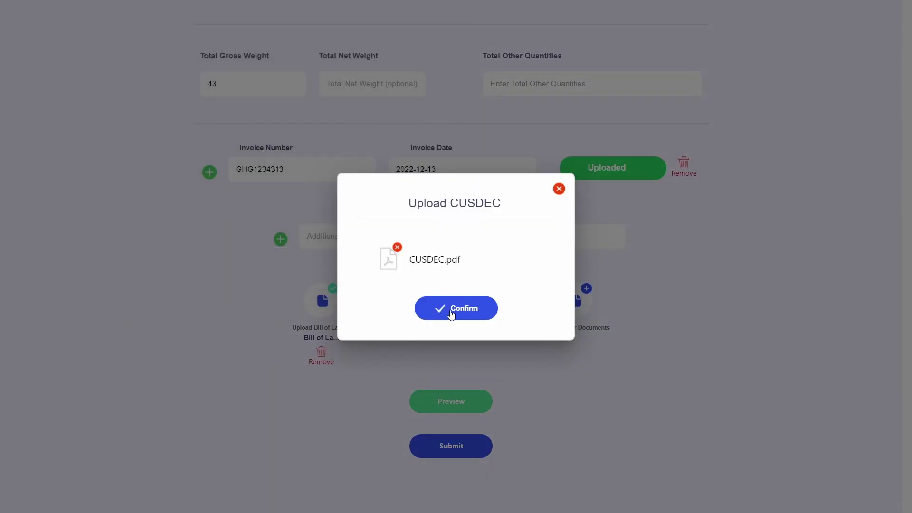
left_click(451, 314)
left_click(483, 300)
left_click(456, 317)
left_click(143, 93)
left_click(358, 264)
left_click(472, 313)
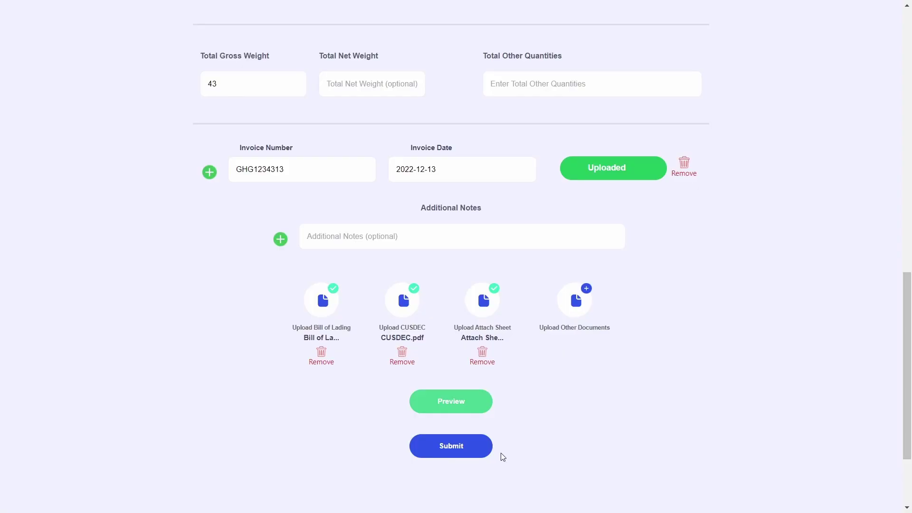
left_click(464, 445)
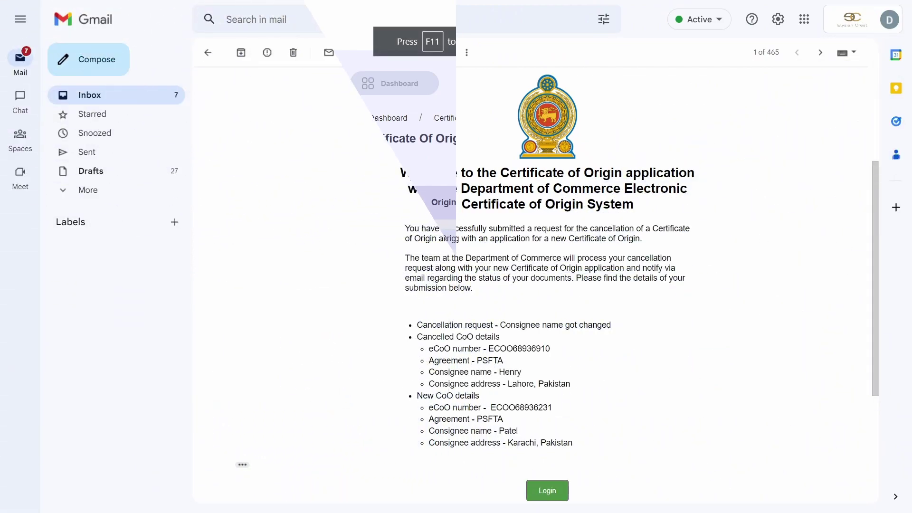
Step: Read the submission email's cancellation reason, cancelled certificate and new certificate details
left_click_drag(421, 228, 651, 237)
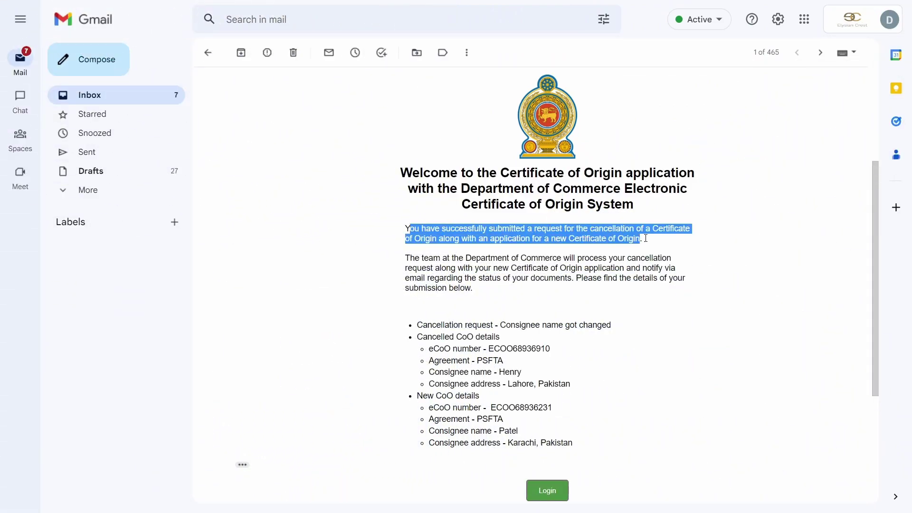
left_click(447, 262)
left_click_drag(411, 259, 694, 300)
left_click(670, 314)
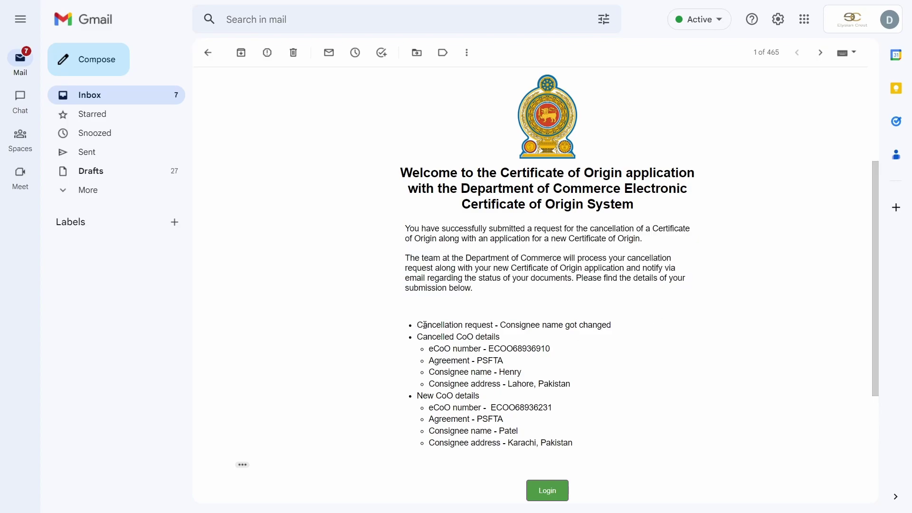
left_click_drag(422, 325, 618, 329)
scroll(620, 330, "down", 1)
left_click(541, 323)
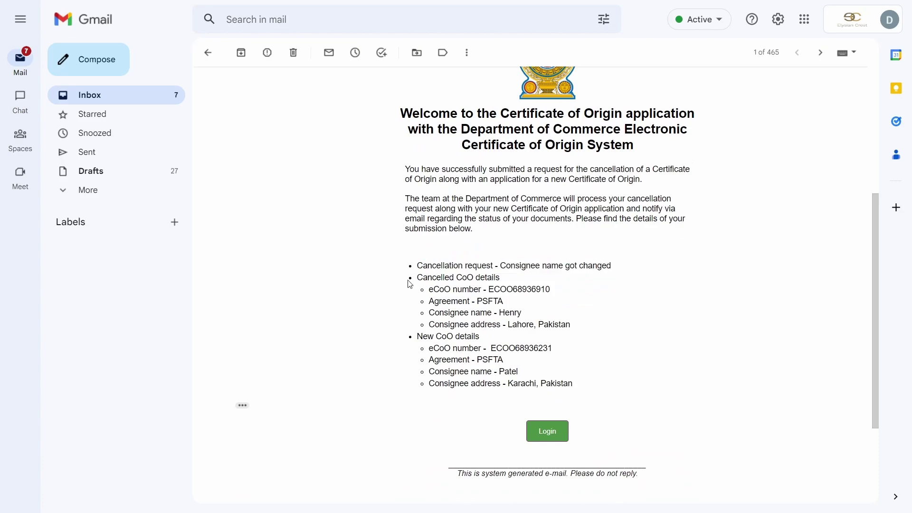
left_click_drag(410, 281, 511, 297)
left_click(525, 304)
left_click_drag(416, 349, 518, 348)
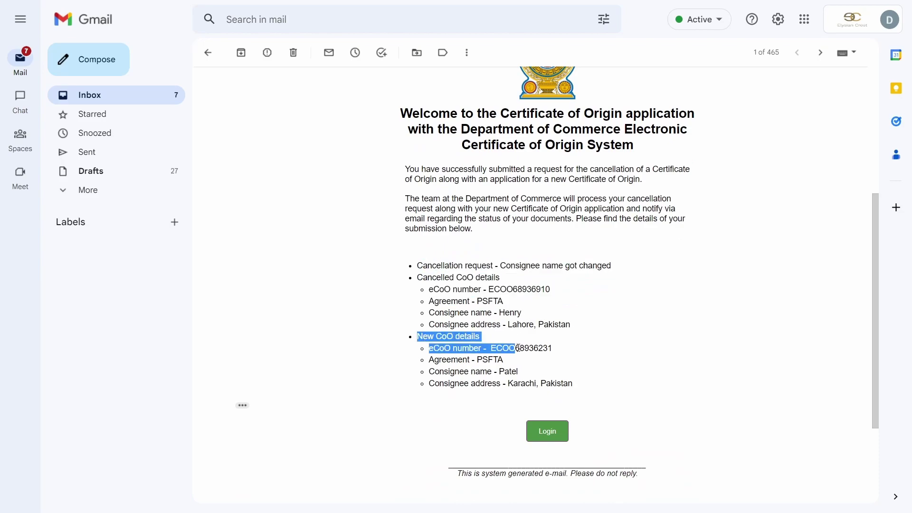
left_click(486, 374)
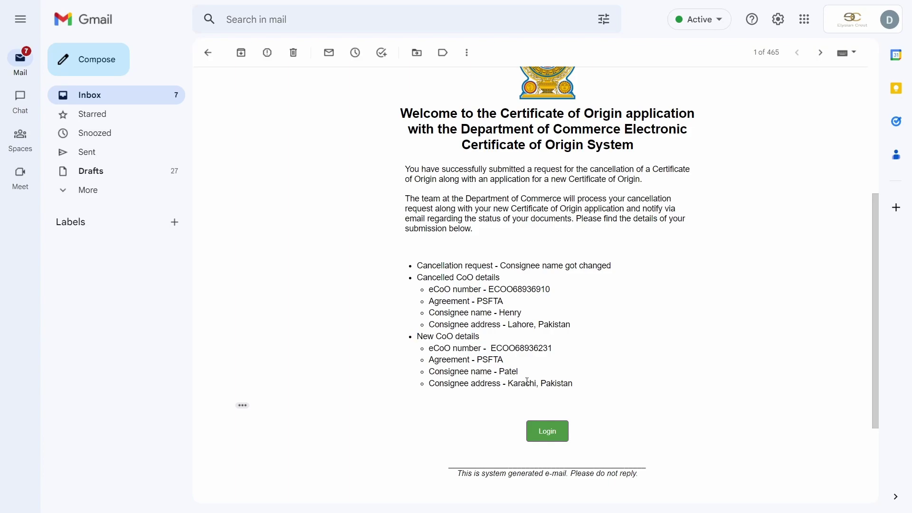
left_click_drag(430, 383, 550, 383)
left_click_drag(550, 384, 573, 384)
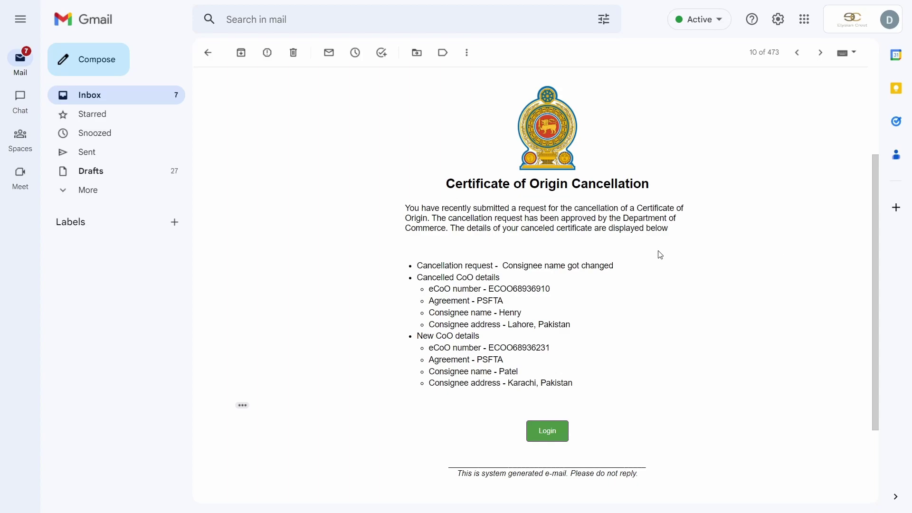
Step: Read the approval email confirming the cancellation request was approved
left_click_drag(405, 208, 655, 208)
left_click_drag(430, 218, 687, 224)
left_click(469, 226)
left_click_drag(435, 217, 684, 230)
left_click(654, 231)
left_click_drag(413, 210, 621, 218)
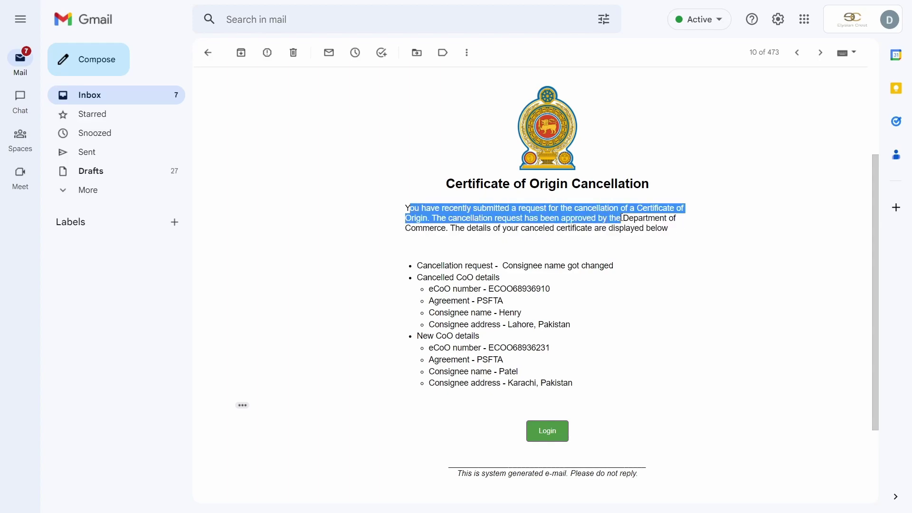
left_click(631, 250)
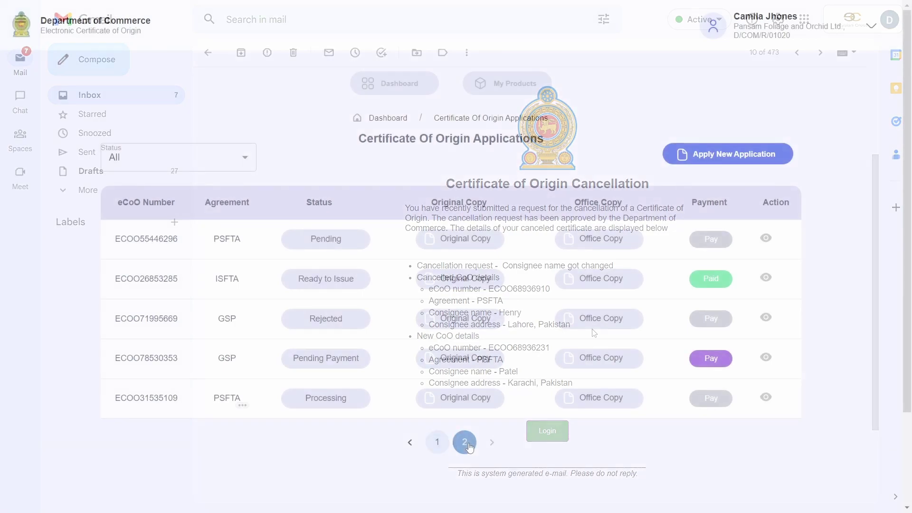
left_click(468, 444)
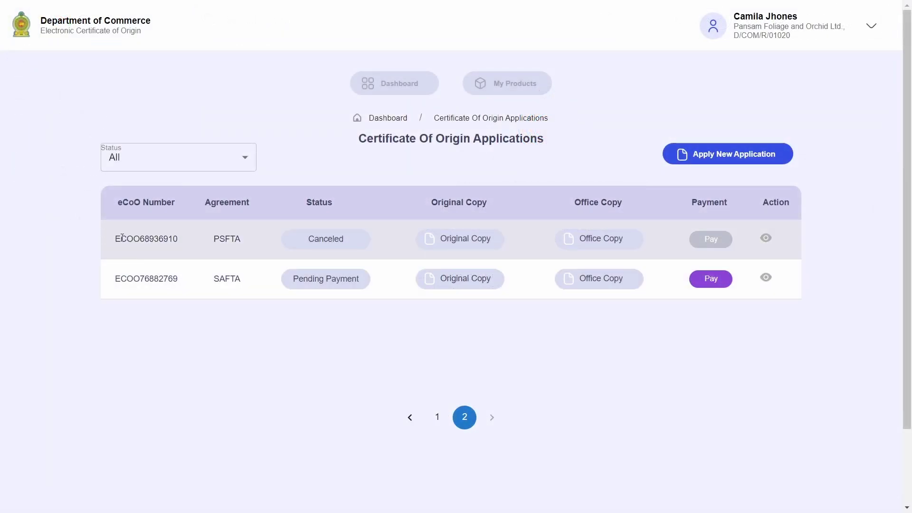
left_click_drag(115, 238, 261, 246)
left_click(252, 240)
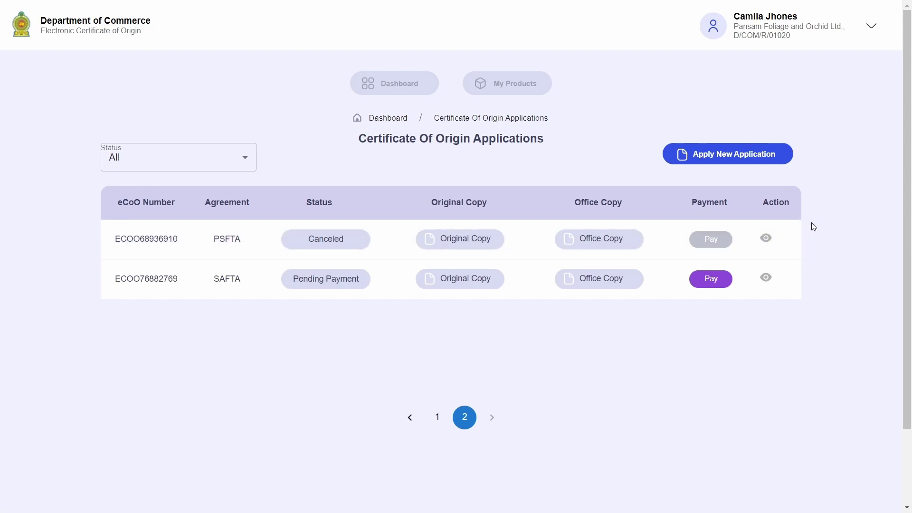
left_click(438, 417)
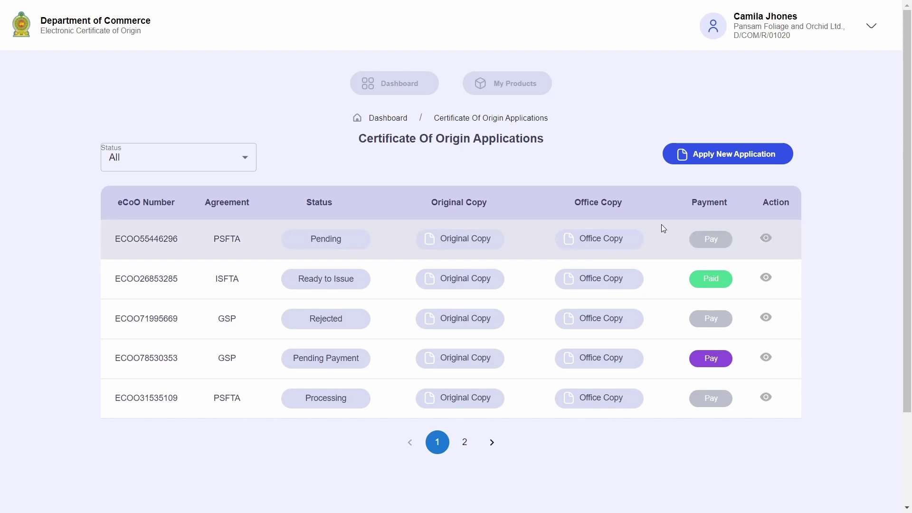
left_click(409, 89)
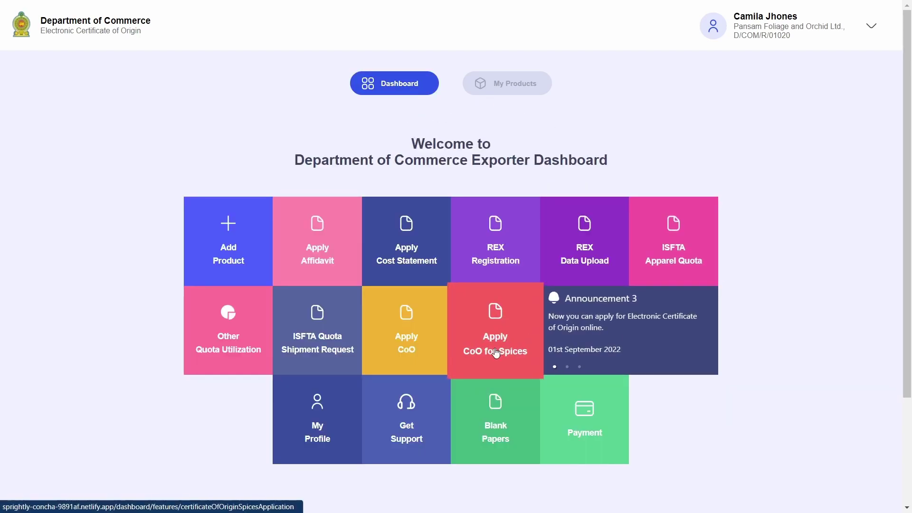
left_click(510, 365)
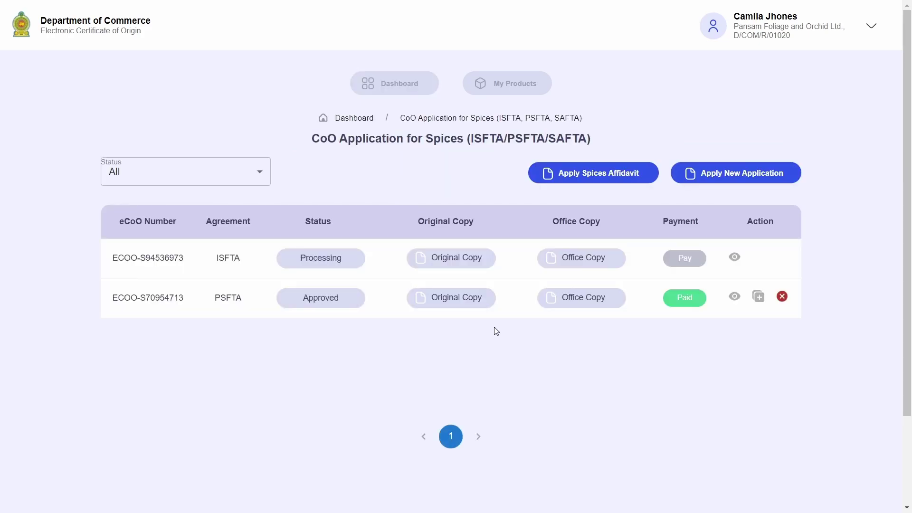
left_click_drag(112, 299, 189, 300)
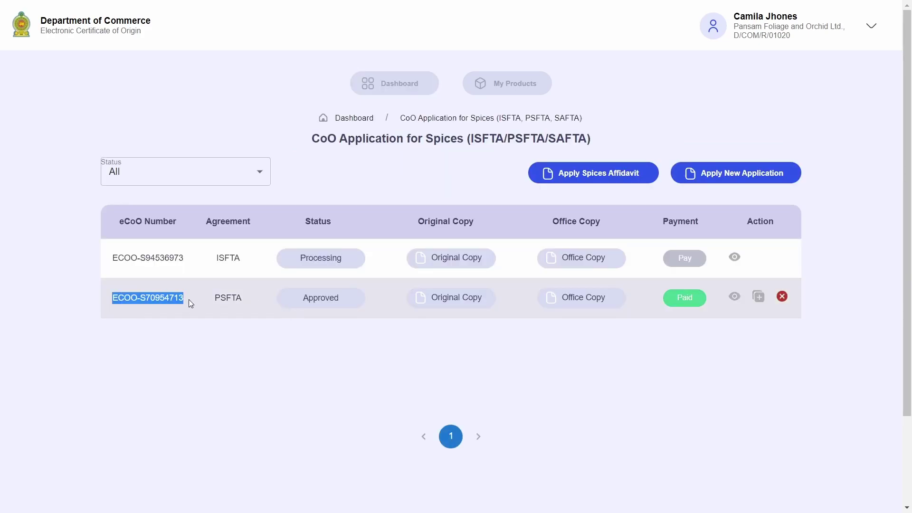
left_click(221, 297)
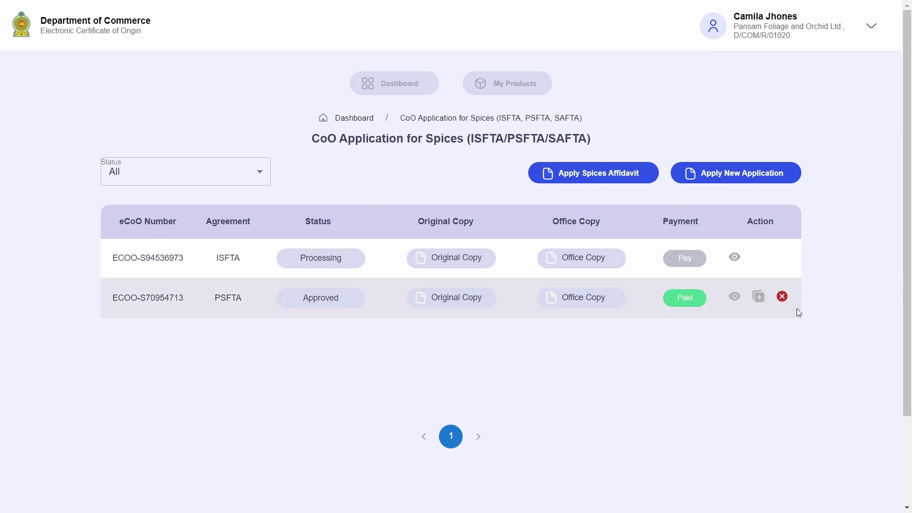
left_click(759, 297)
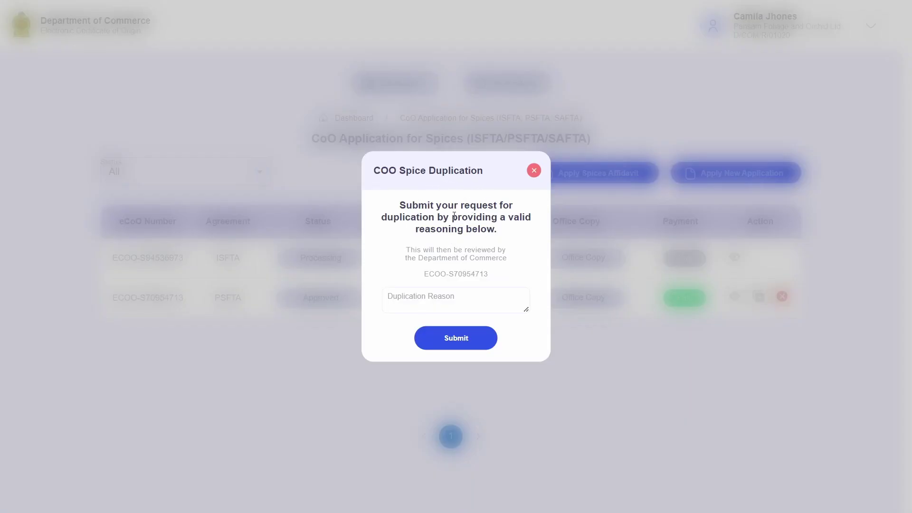
left_click_drag(388, 174, 464, 172)
left_click_drag(394, 217, 402, 217)
left_click_drag(464, 214, 504, 217)
left_click(506, 215)
left_click_drag(411, 254, 468, 257)
left_click(460, 206)
Step: Enter 'Lost Certificate at the Pakistan Border' as the duplication reason and submit
left_click(466, 301)
type("Lost Certificate at the Pakistan Border")
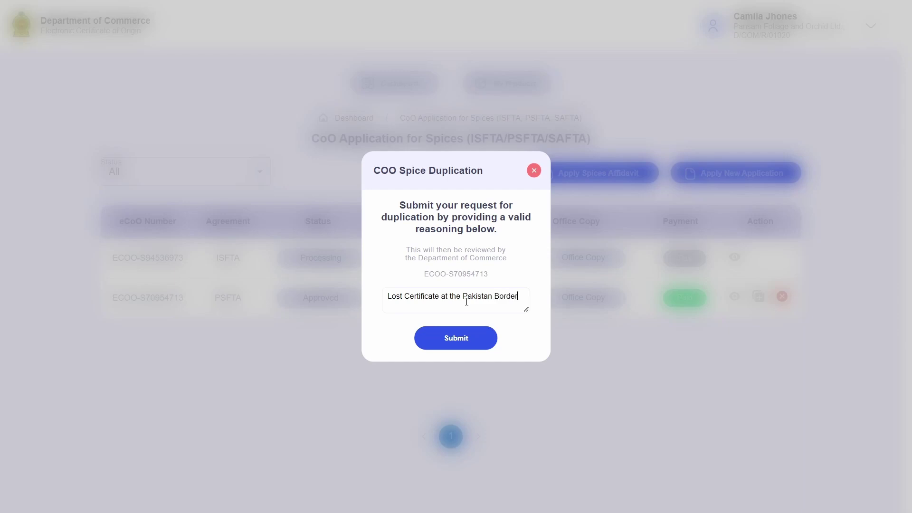
key("ctrl+a")
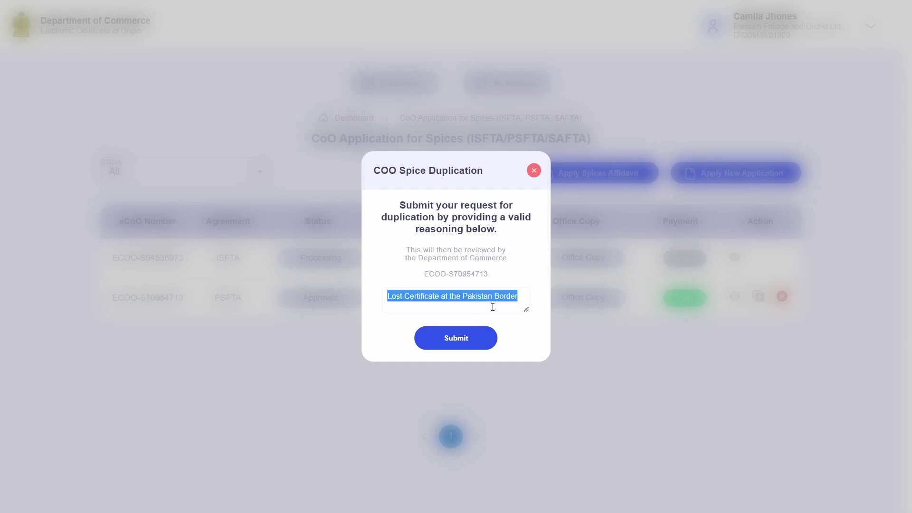
left_click(492, 307)
left_click(474, 333)
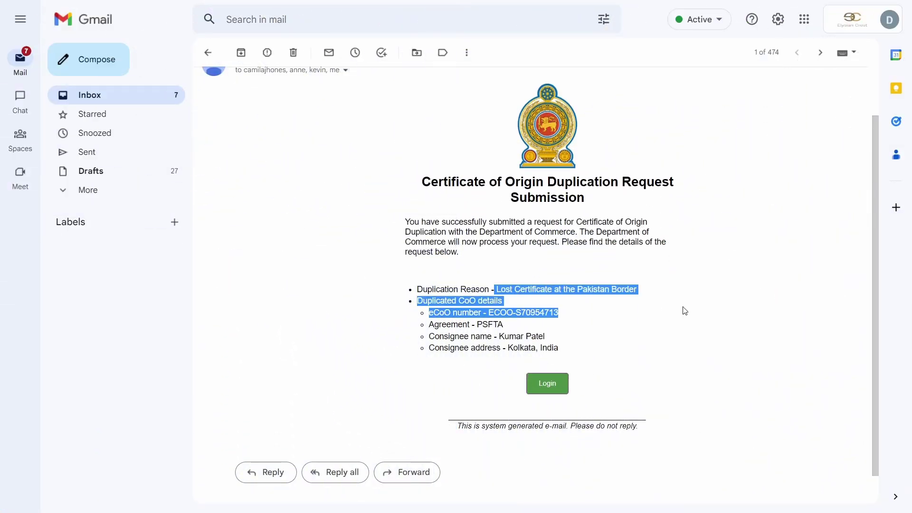
Step: Review the submission confirmation email's duplication reason and request details
left_click(518, 300)
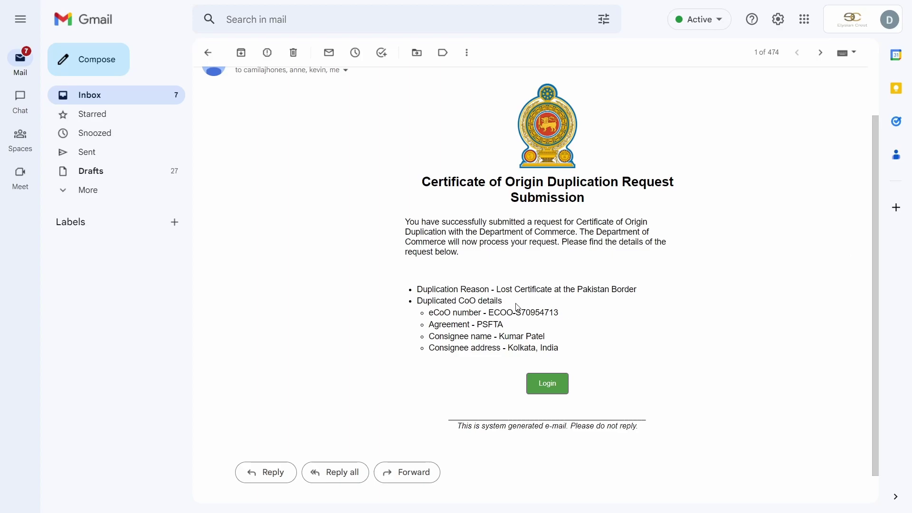
left_click_drag(500, 289, 624, 289)
left_click(538, 334)
left_click_drag(414, 222, 650, 341)
Step: Open the duplication approval email and read the approval, payment instructions and duplication reason
left_click(650, 341)
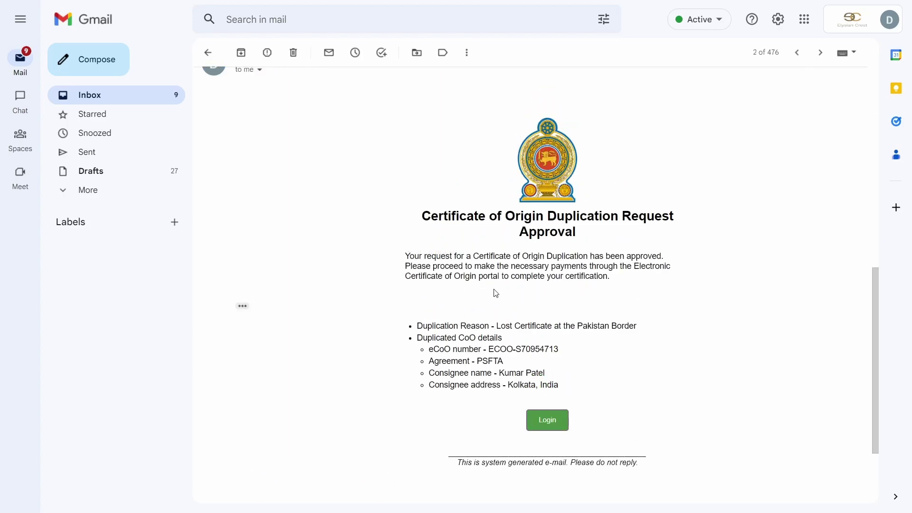
left_click_drag(406, 256, 676, 264)
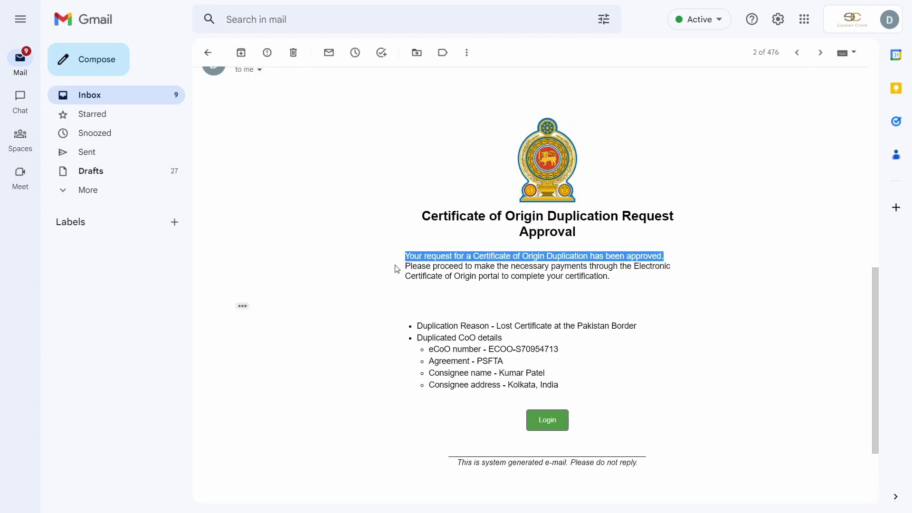
left_click_drag(397, 269, 686, 275)
left_click(679, 301)
left_click_drag(471, 326, 662, 332)
left_click(441, 306)
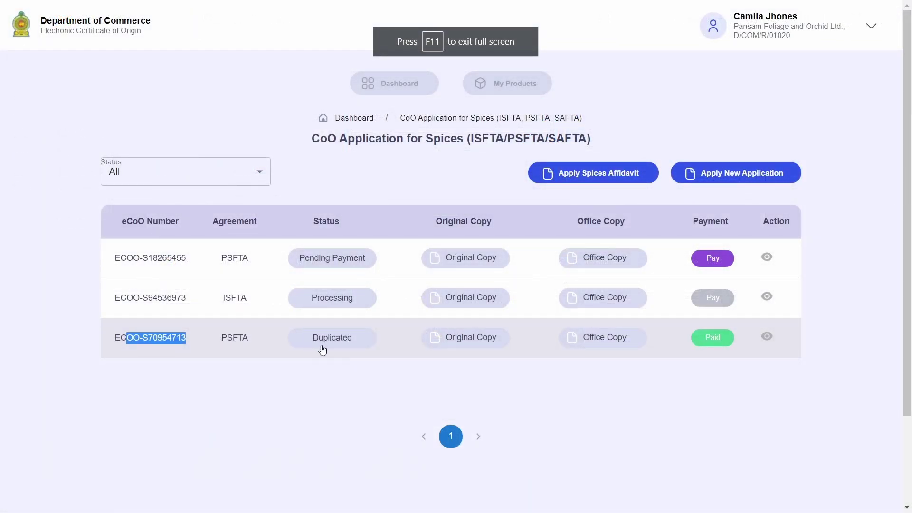
left_click_drag(109, 336, 202, 338)
left_click(202, 338)
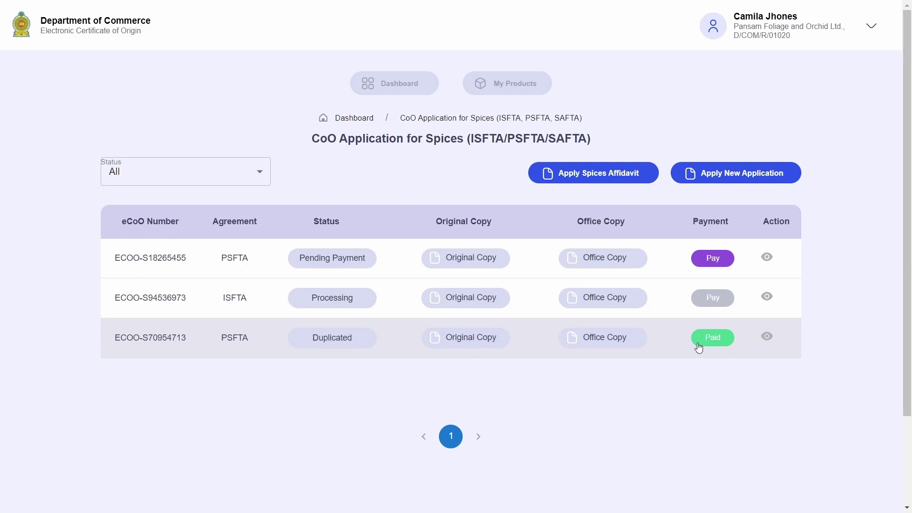
left_click_drag(94, 266, 255, 262)
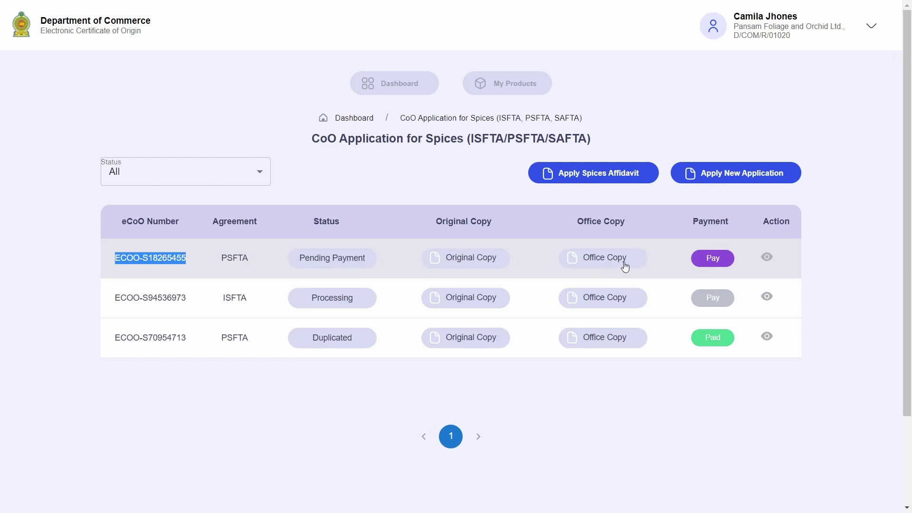
left_click(807, 228)
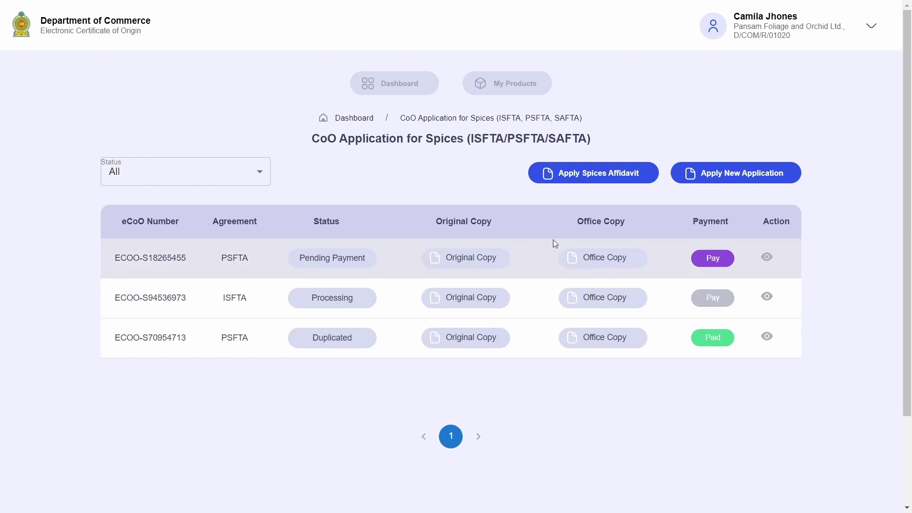
left_click(478, 258)
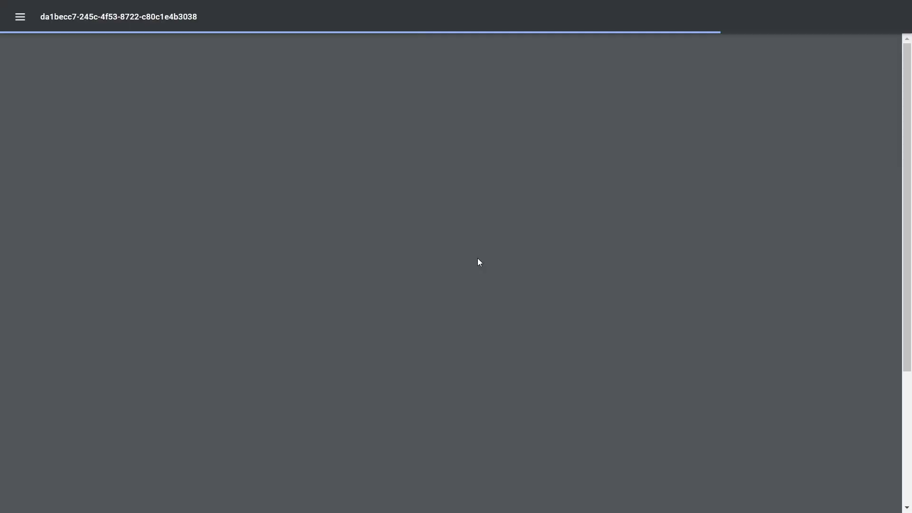
scroll(479, 271, "down", 5)
scroll(481, 280, "up", 5)
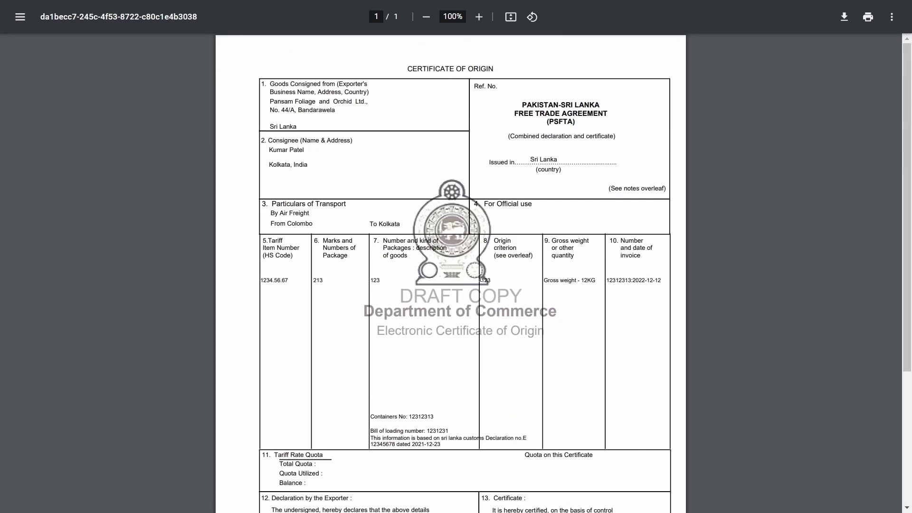
key("F11")
key("ctrl+1")
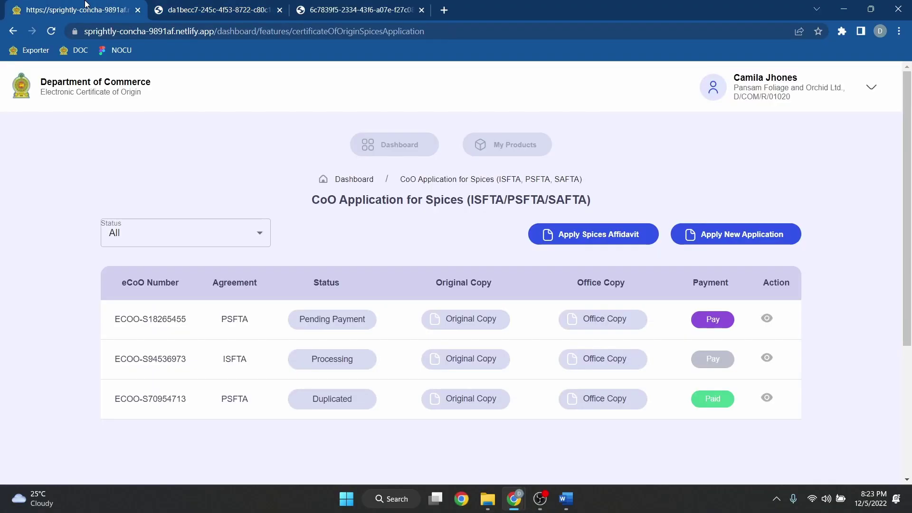
left_click(612, 320)
key("F11")
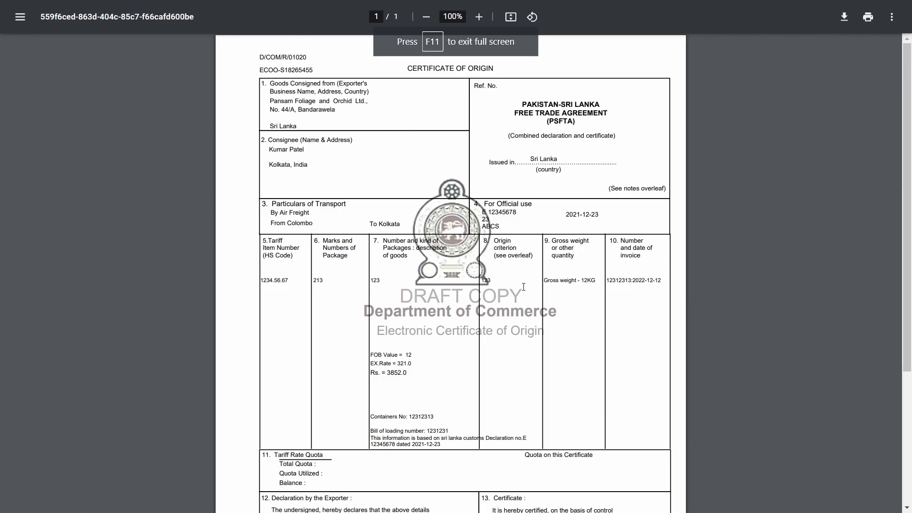
scroll(523, 287, "down", 2)
key("F11")
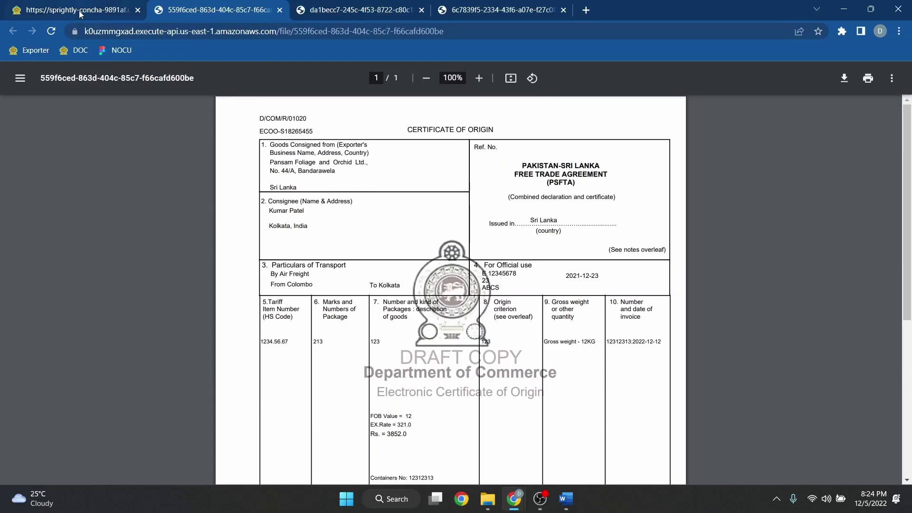
key("ctrl+1")
key("F11")
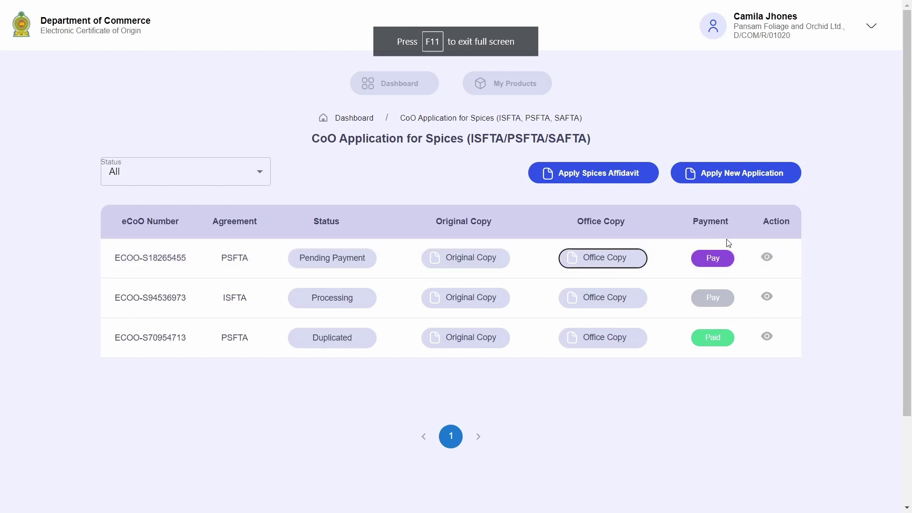
Step: Leave the CoO Application for Spices list and go back to the Exporter Dashboard
left_click(830, 232)
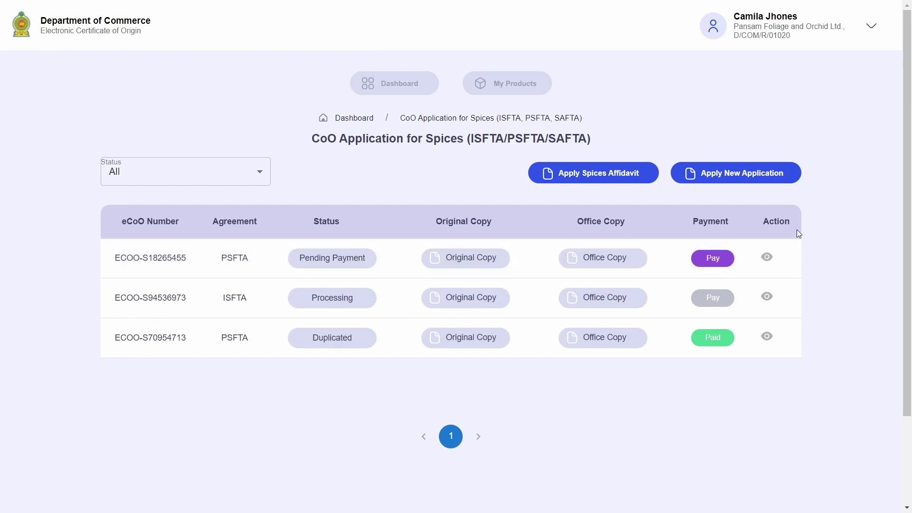
left_click(368, 89)
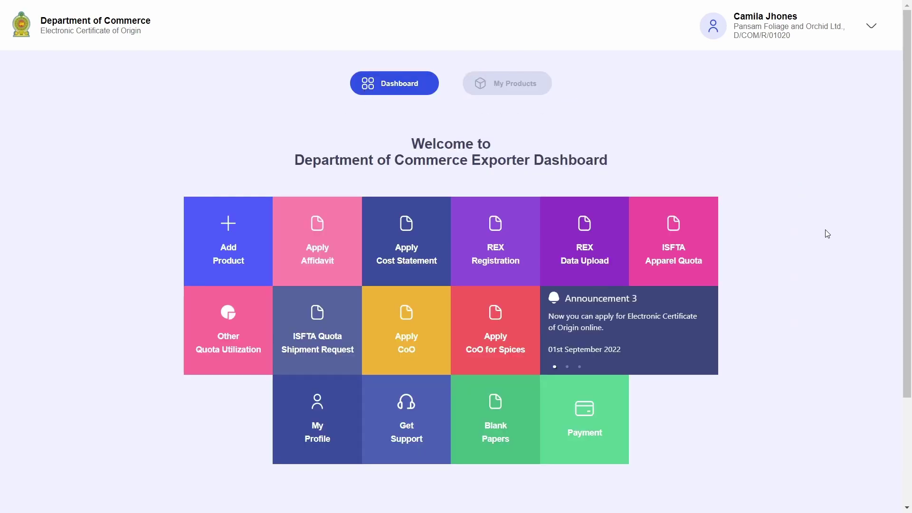